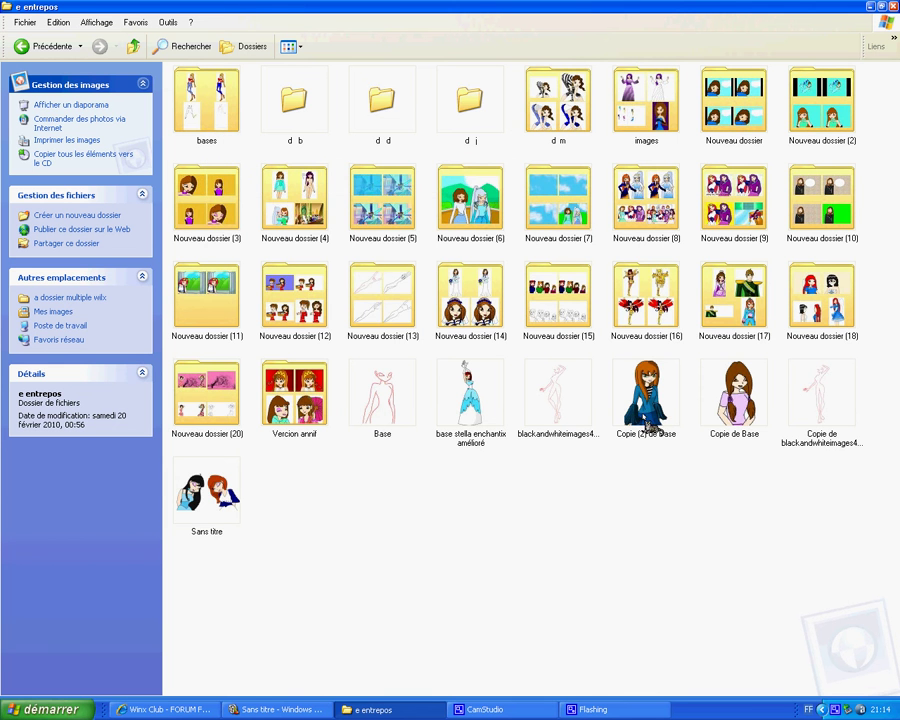
# Preview the image Copie (2) de Base and make a duplicate of it in the same folder
pyautogui.doubleClick(654, 418)
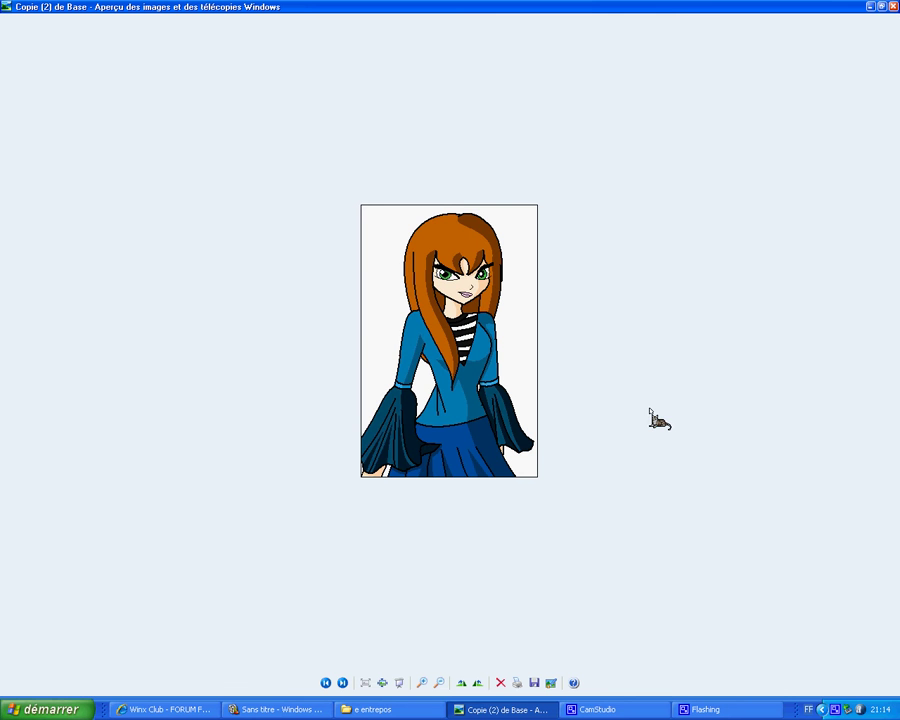
pyautogui.hotkey('alt', 'F4')
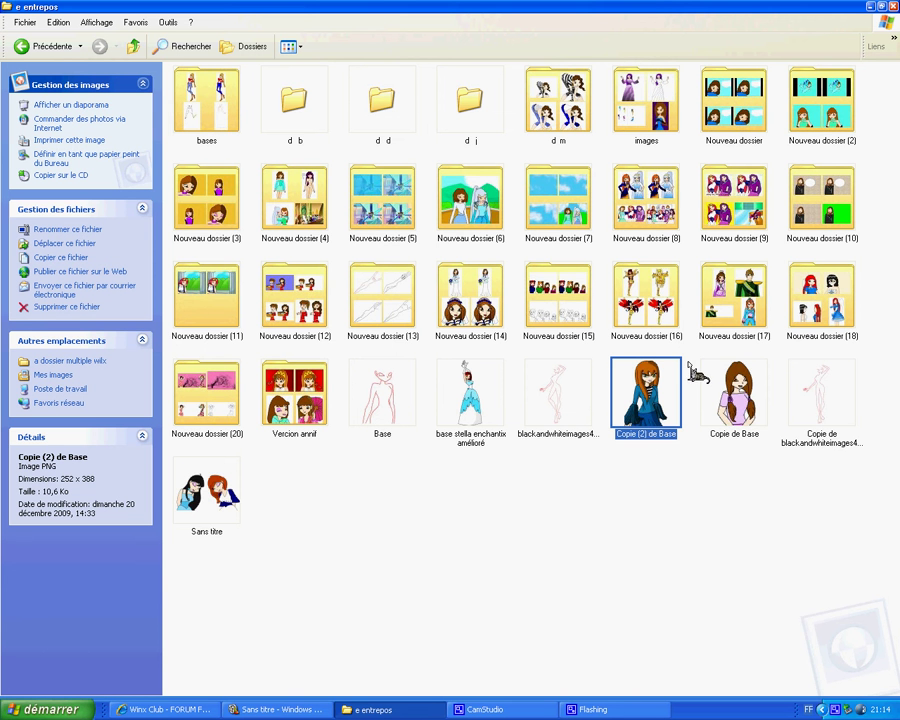
pyautogui.rightClick(640, 426)
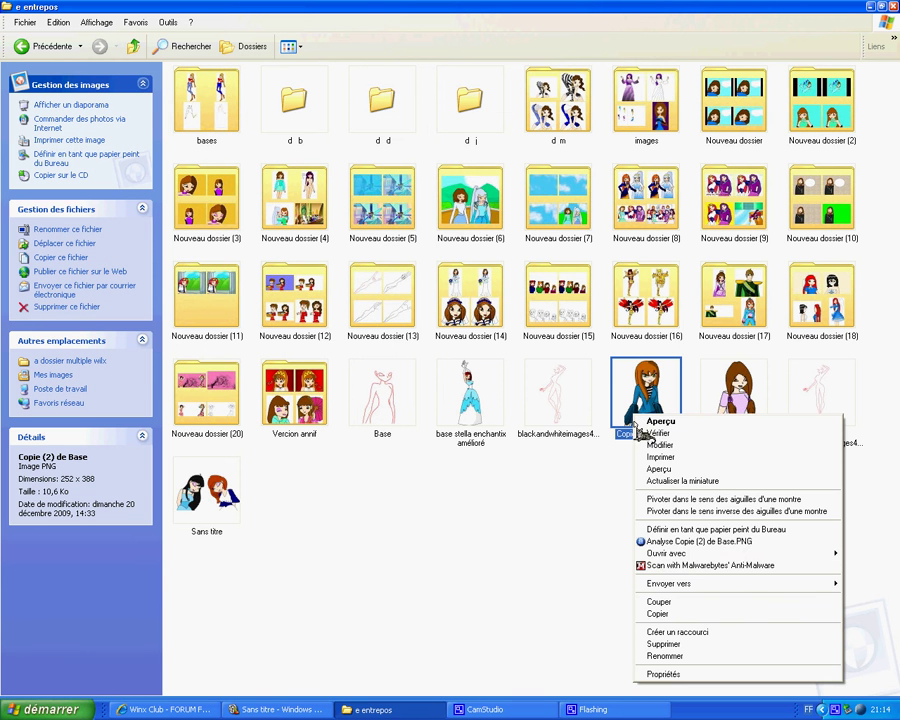
pyautogui.click(668, 614)
pyautogui.rightClick(333, 467)
pyautogui.click(362, 540)
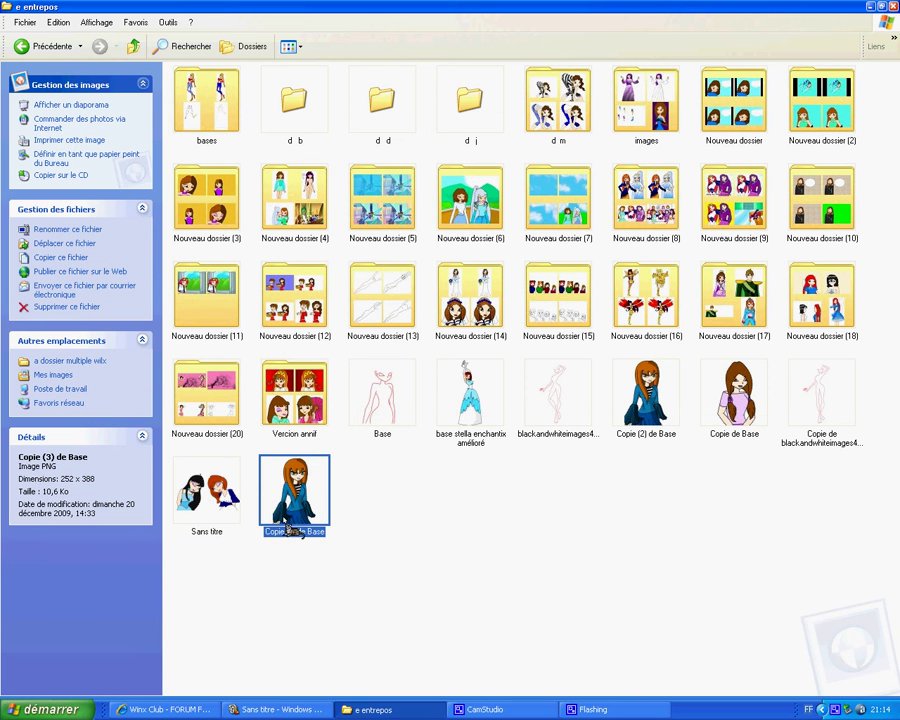
# Launch PhotoFiltre and open the duplicated image Copie (3) de Base.PNG in it
pyautogui.click(45, 709)
pyautogui.click(40, 347)
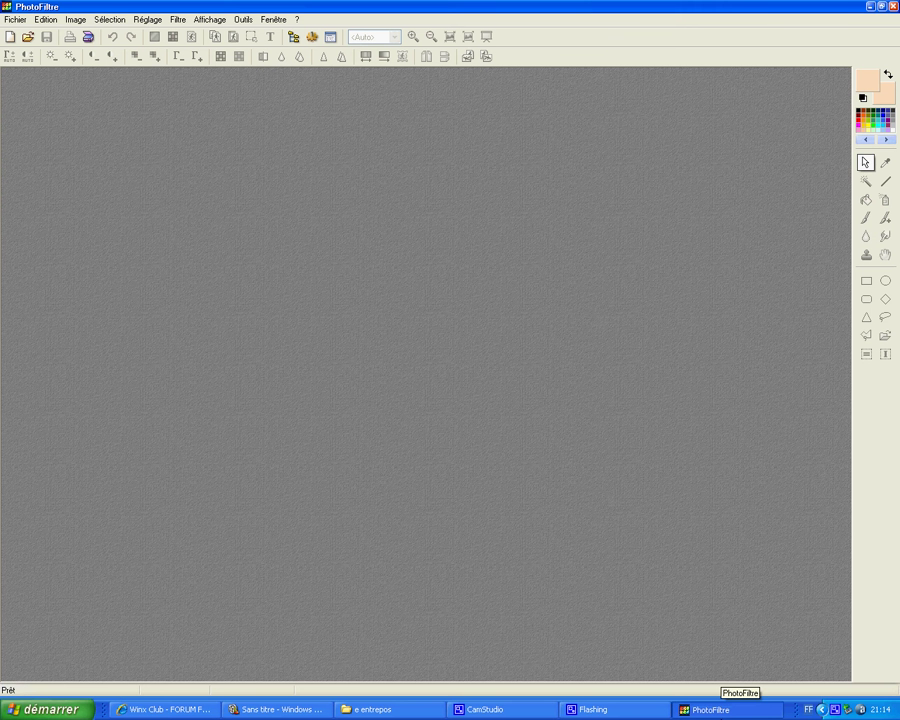
pyautogui.click(380, 709)
pyautogui.moveTo(295, 490); pyautogui.dragTo(435, 452)
pyautogui.moveTo(145, 226); pyautogui.dragTo(147, 232)
pyautogui.scroll(1, 152, 240)
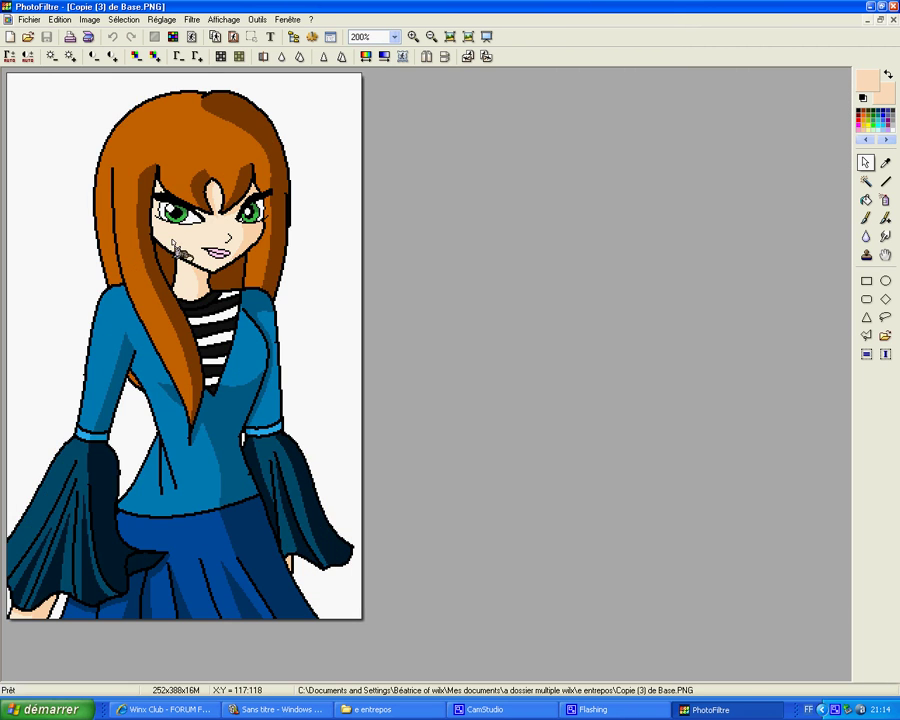
pyautogui.click(270, 38)
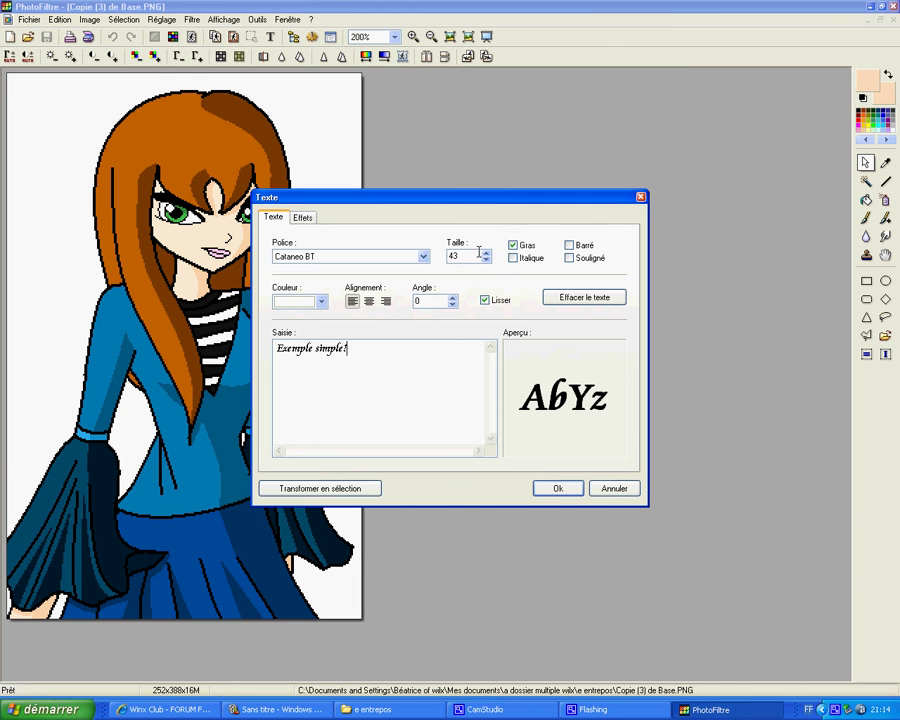
pyautogui.write('70')
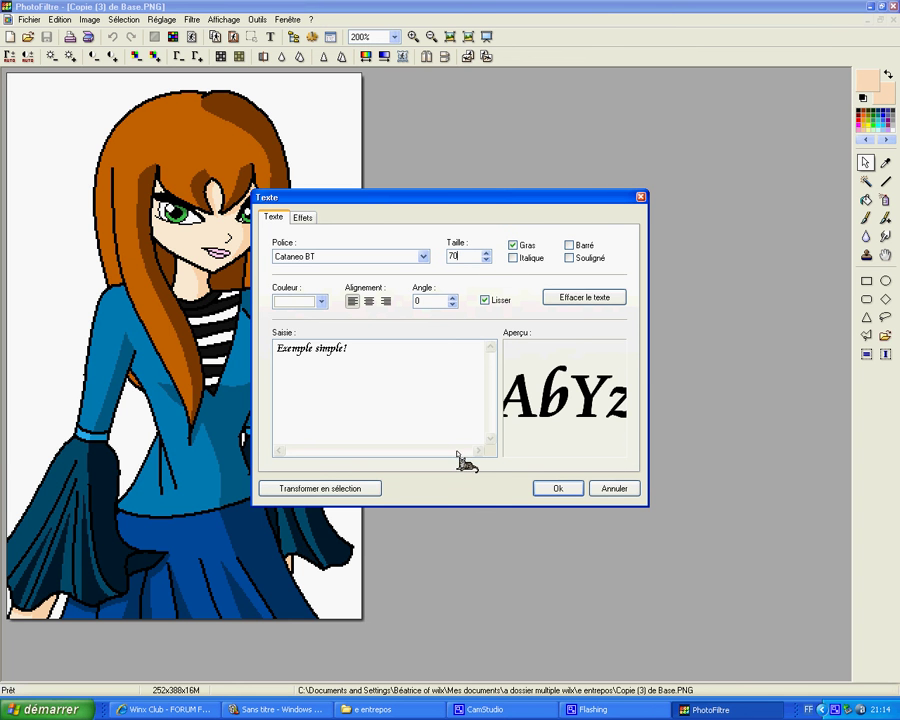
pyautogui.click(344, 490)
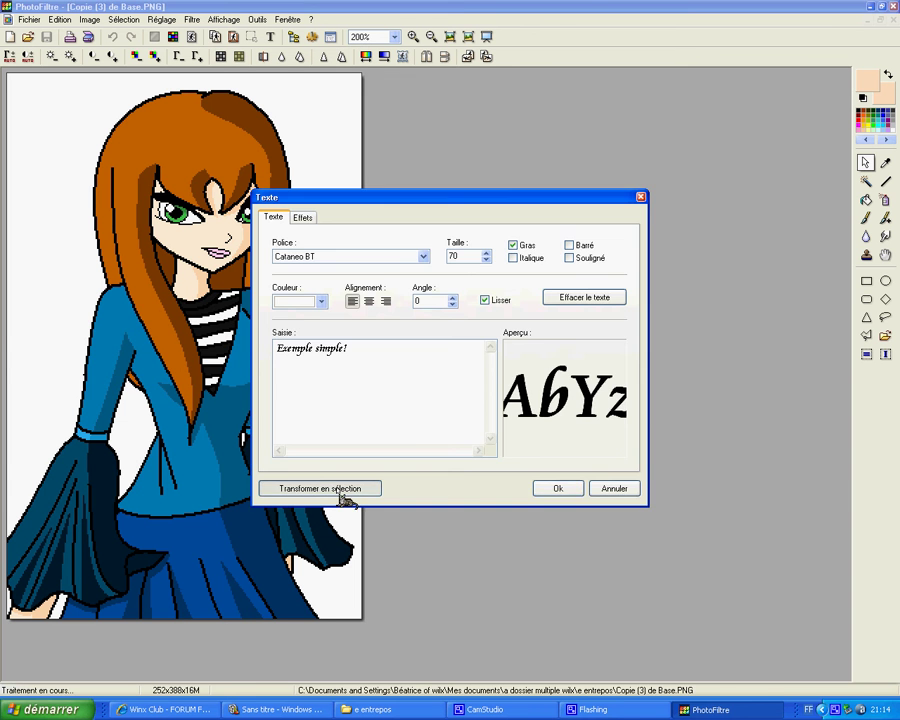
pyautogui.moveTo(311, 354); pyautogui.dragTo(560, 290)
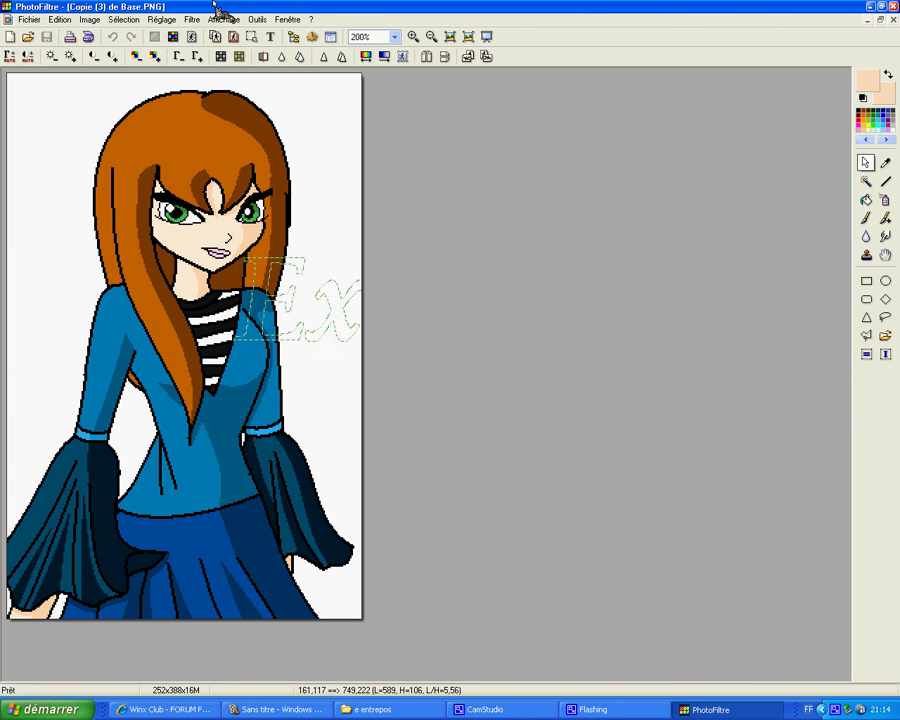
pyautogui.rightClick(313, 155)
# Select all light blue areas of the character's top using the Magic Wand in colour mode with a tolerance of 0
pyautogui.click(866, 181)
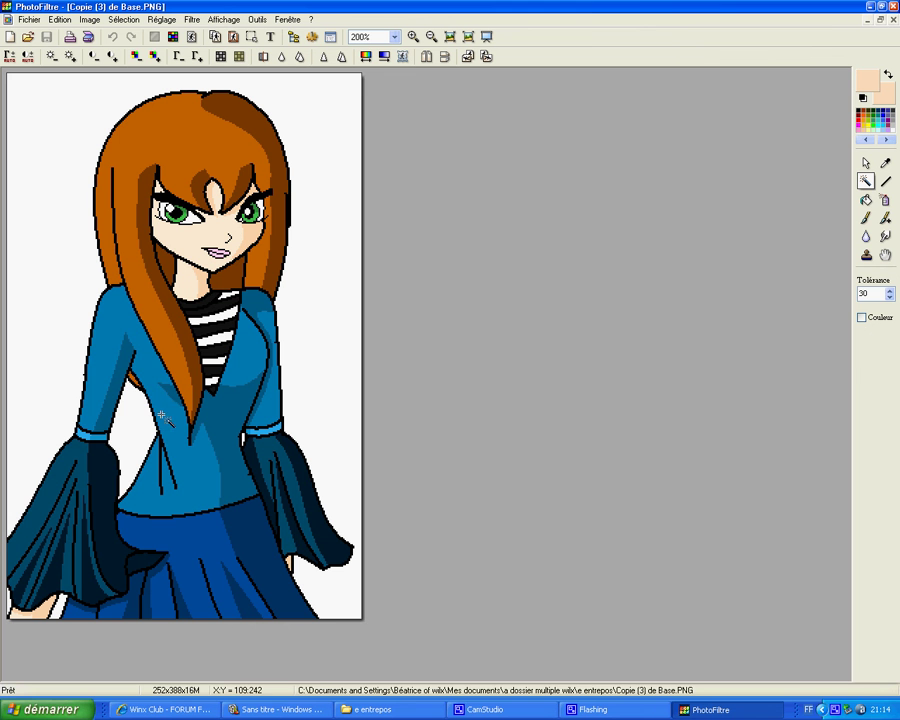
pyautogui.click(175, 422)
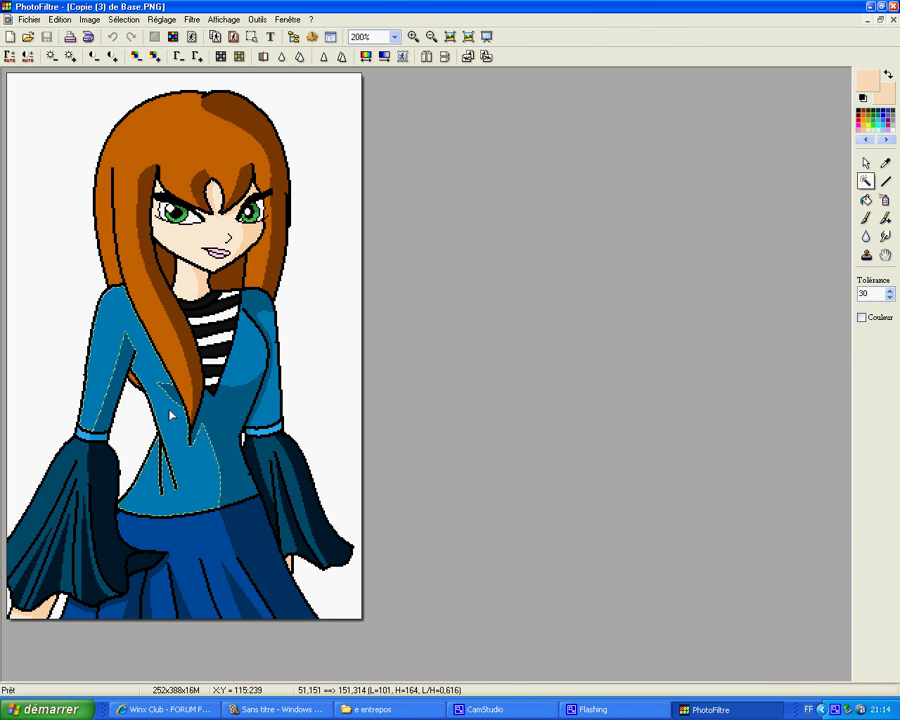
pyautogui.click(861, 317)
pyautogui.doubleClick(866, 293)
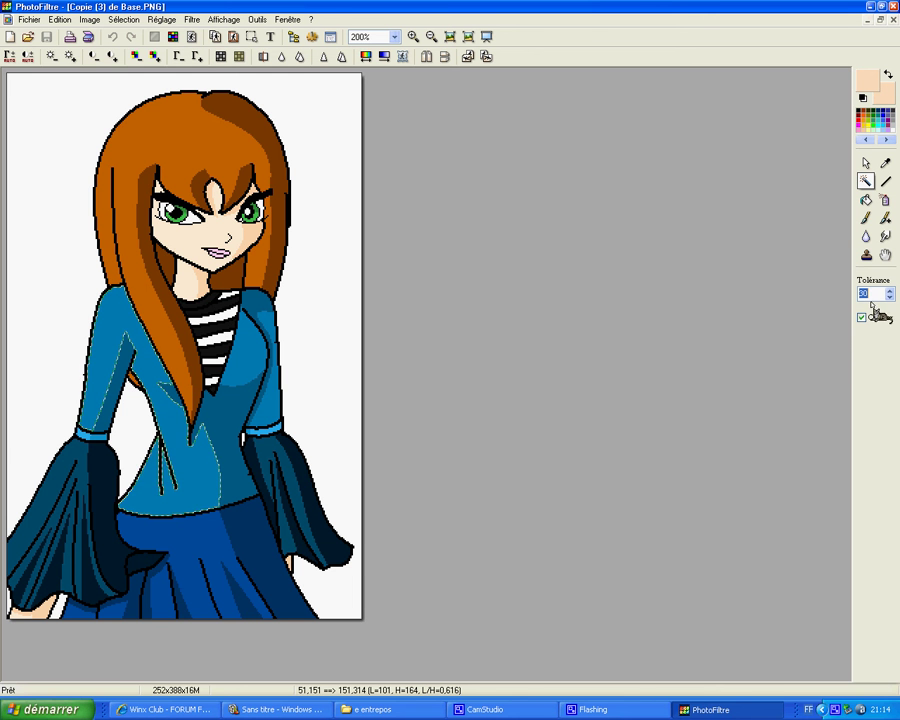
pyautogui.write('0')
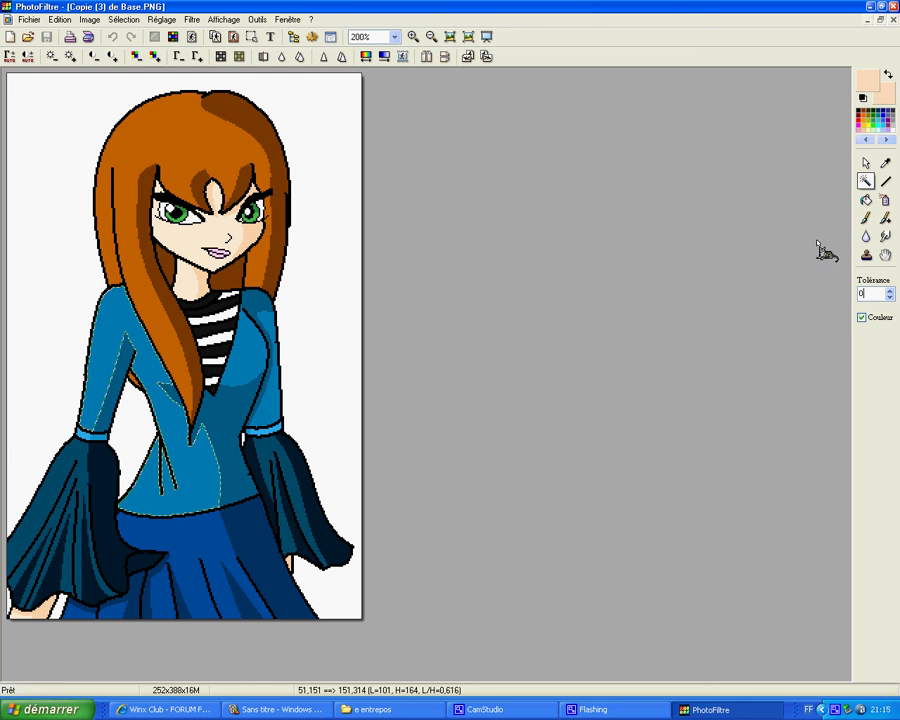
pyautogui.moveTo(120, 330); pyautogui.dragTo(260, 378)
pyautogui.click(113, 325)
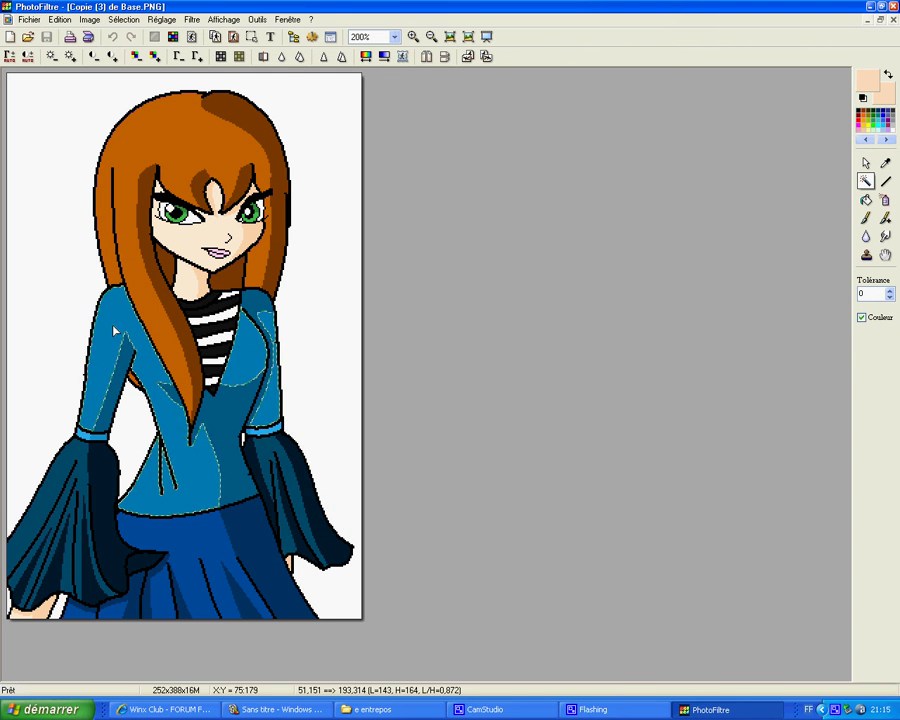
# Fill the selected light blue areas with the Bleu.PNG pattern from the Textures folder, without drawing an outline
pyautogui.rightClick(248, 343)
pyautogui.click(290, 346)
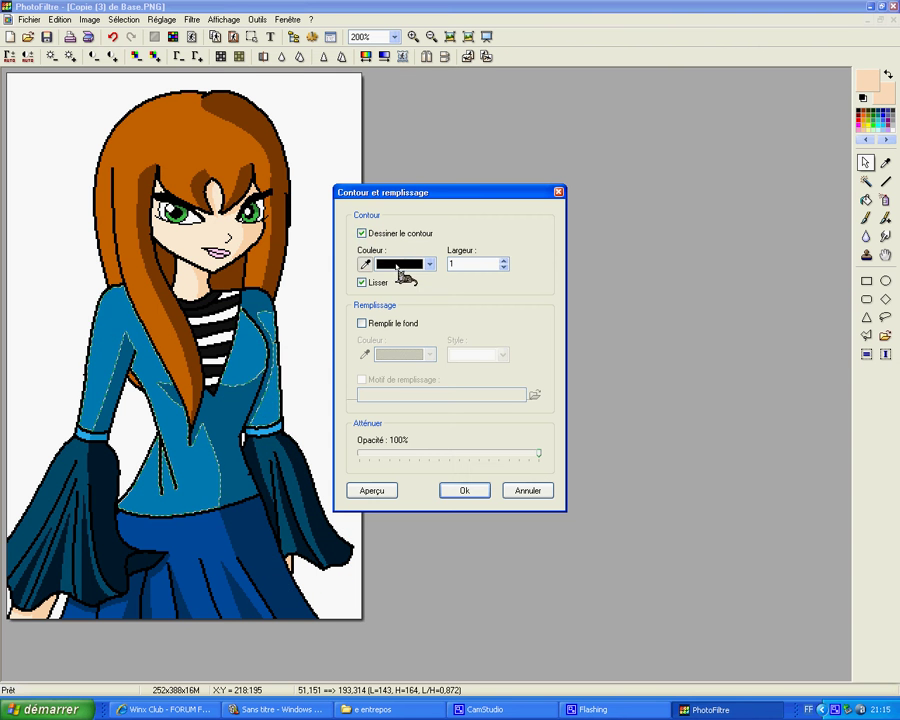
pyautogui.click(393, 235)
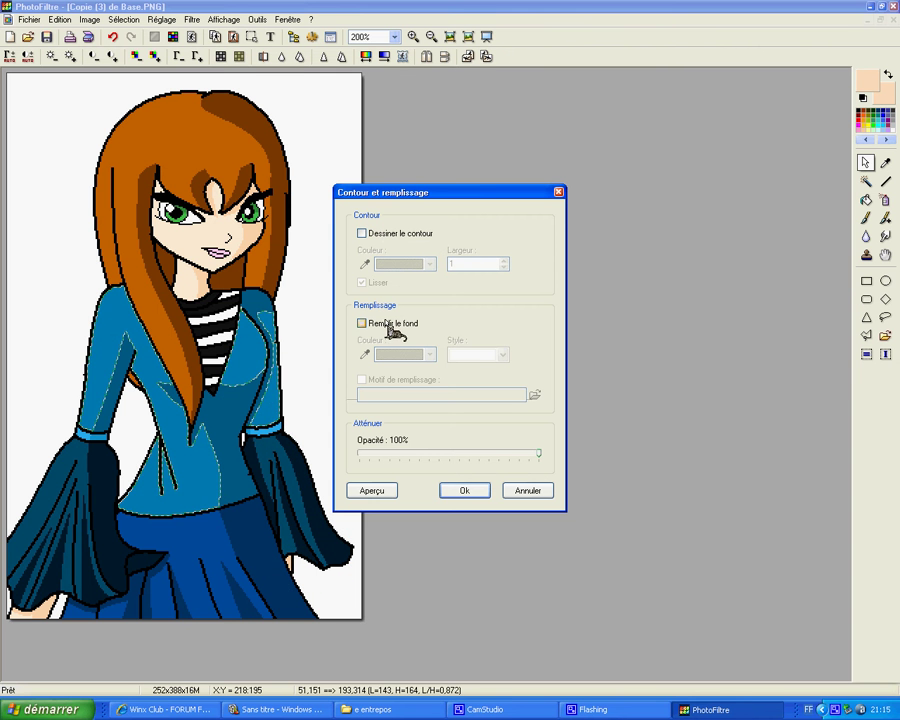
pyautogui.click(389, 324)
pyautogui.click(393, 382)
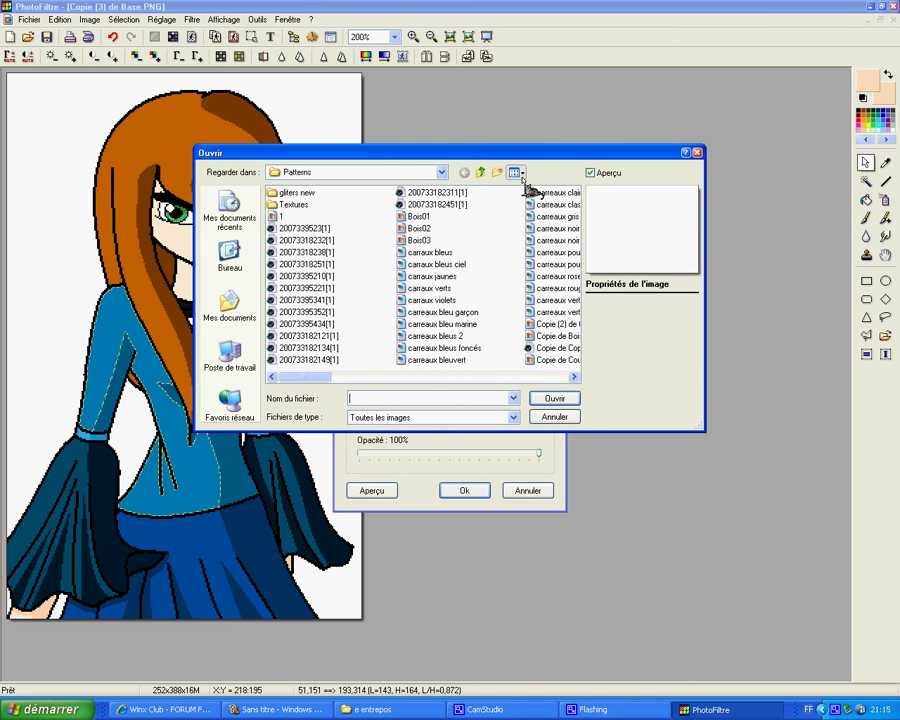
pyautogui.click(516, 172)
pyautogui.click(536, 189)
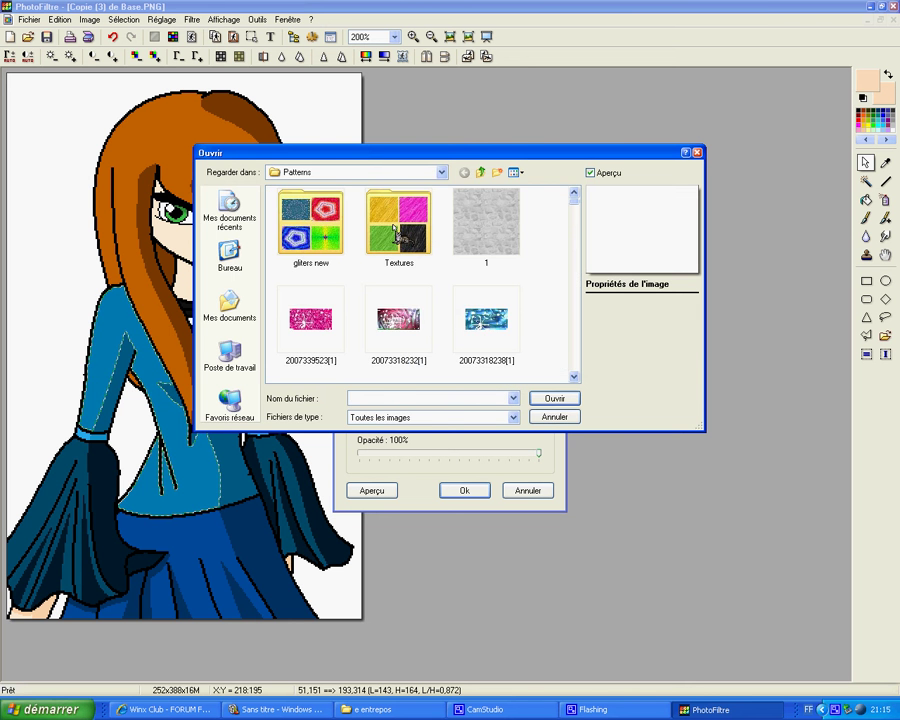
pyautogui.doubleClick(410, 237)
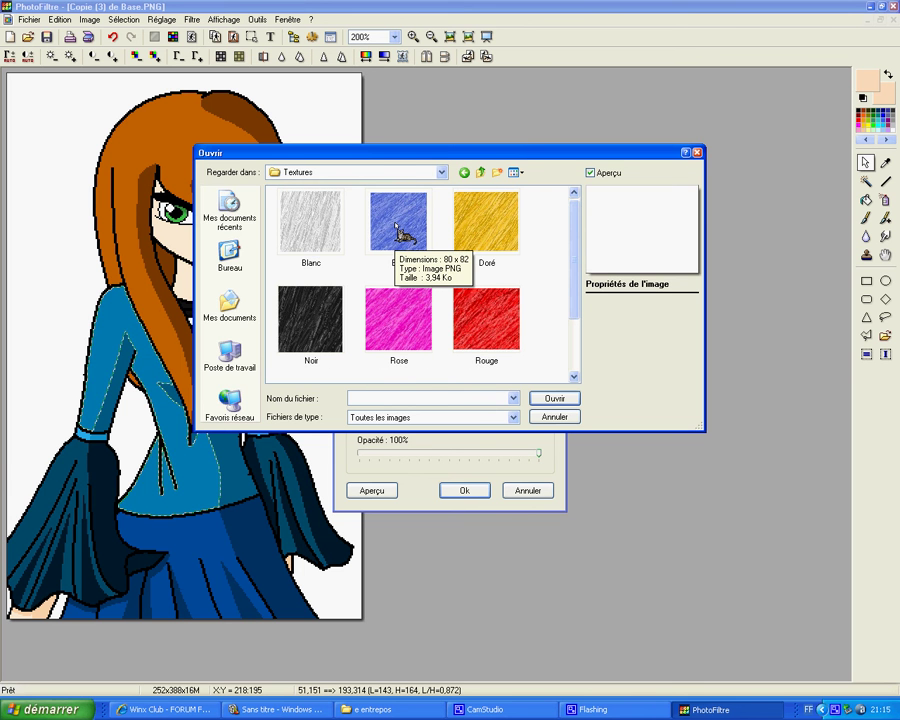
pyautogui.doubleClick(398, 232)
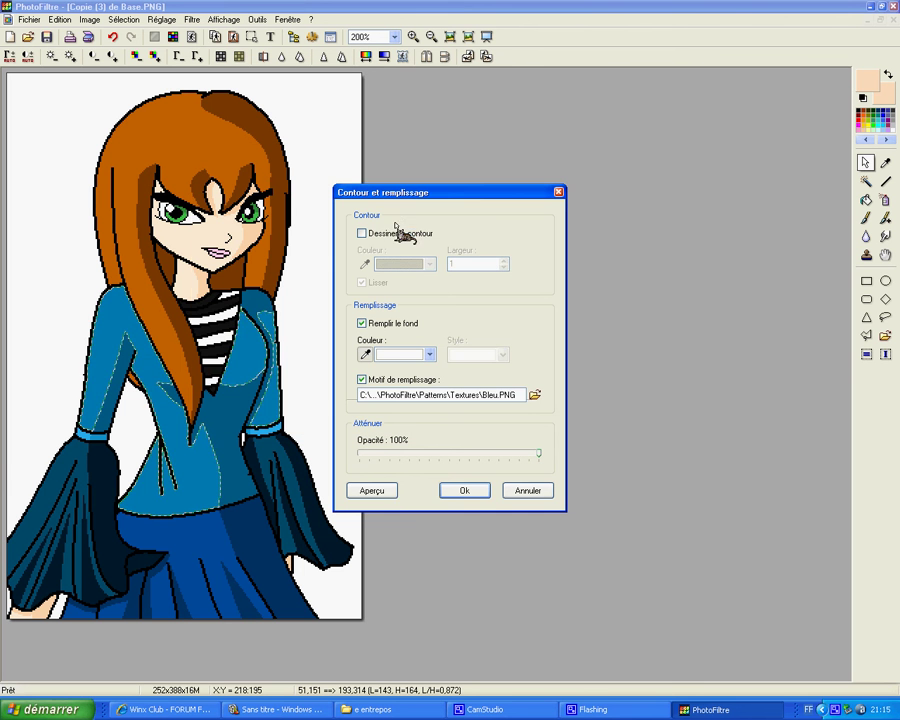
pyautogui.click(386, 494)
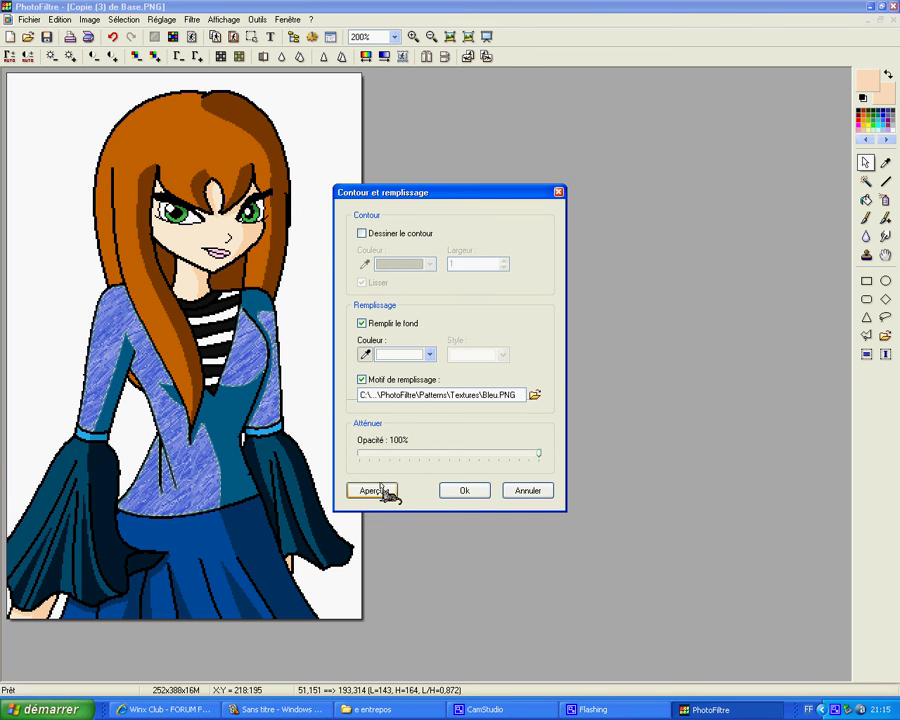
pyautogui.click(462, 491)
# Select the darker blue shadow areas of the top with the Magic Wand and fill them with the same Bleu.PNG pattern
pyautogui.click(866, 181)
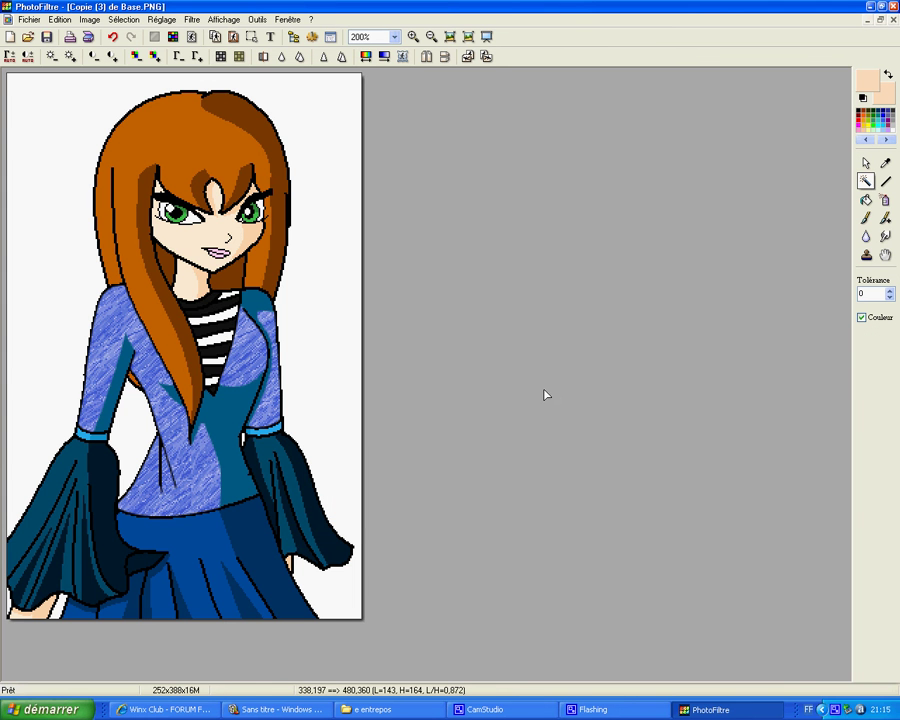
pyautogui.click(246, 412)
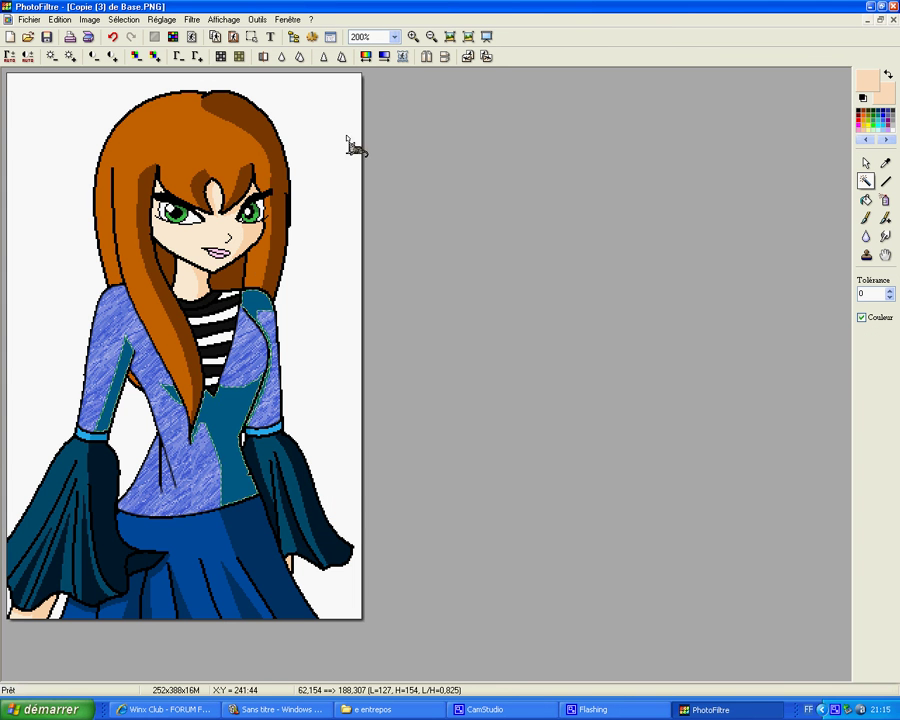
pyautogui.rightClick(258, 297)
pyautogui.click(300, 301)
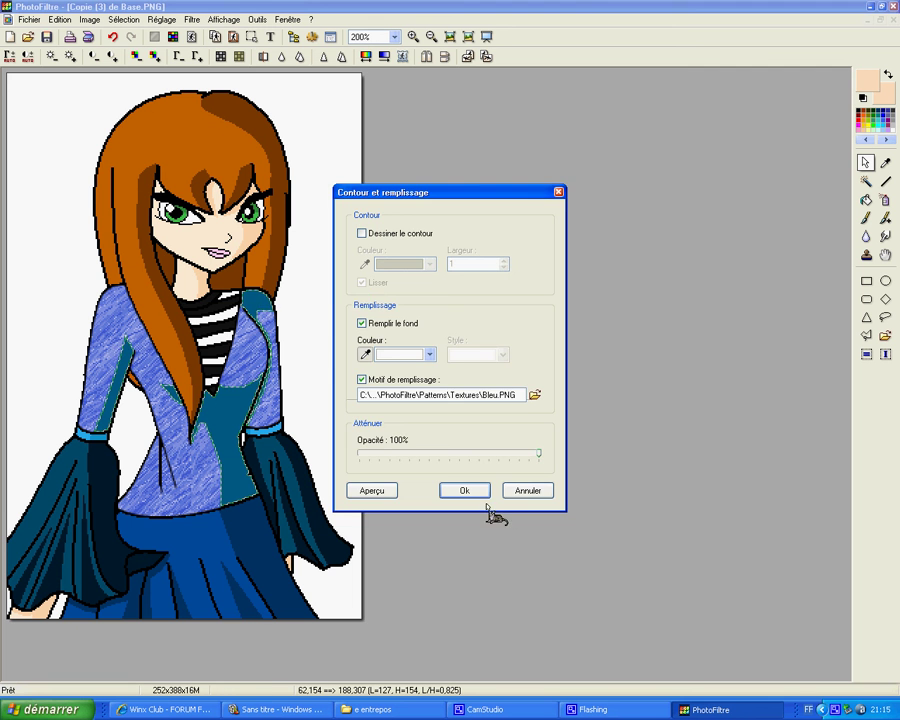
pyautogui.click(478, 492)
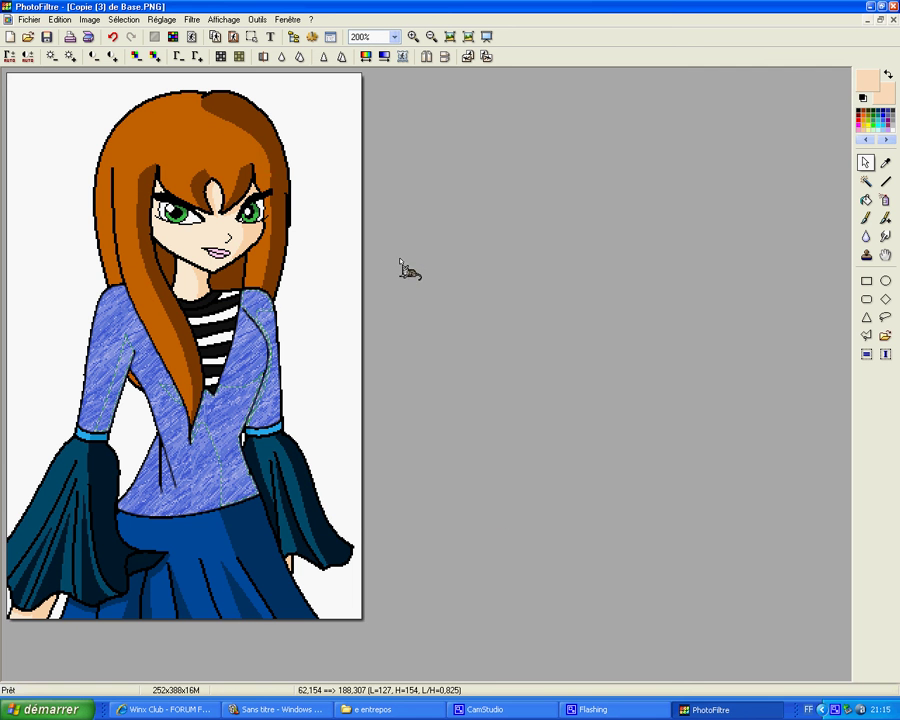
# Start a two-colour gradient on the selected shadow areas, with black as colour 2 and 25% opacity for both colours
pyautogui.click(386, 58)
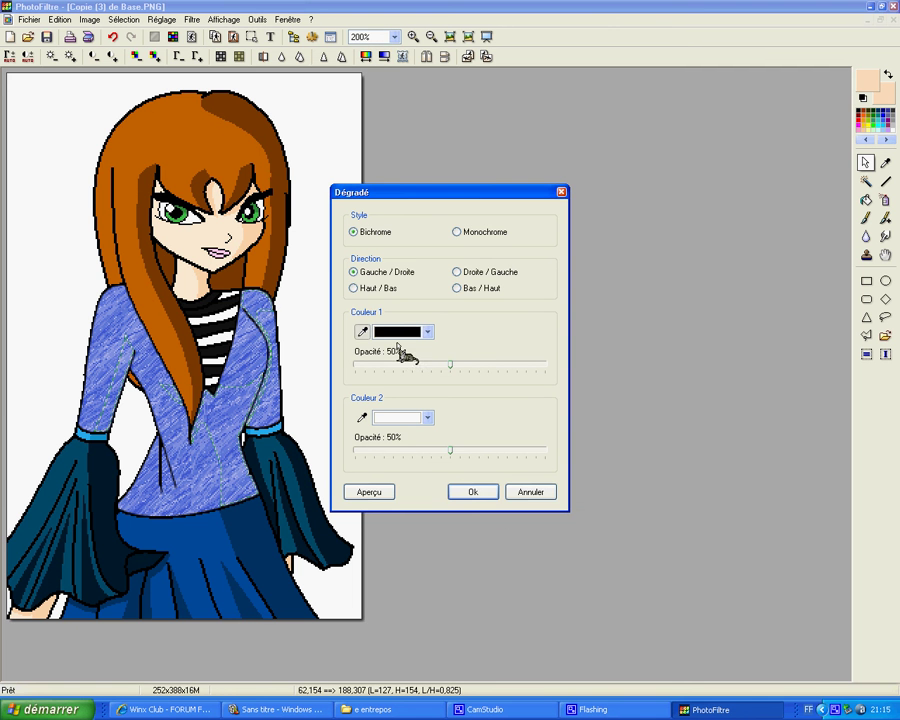
pyautogui.click(401, 415)
pyautogui.click(323, 321)
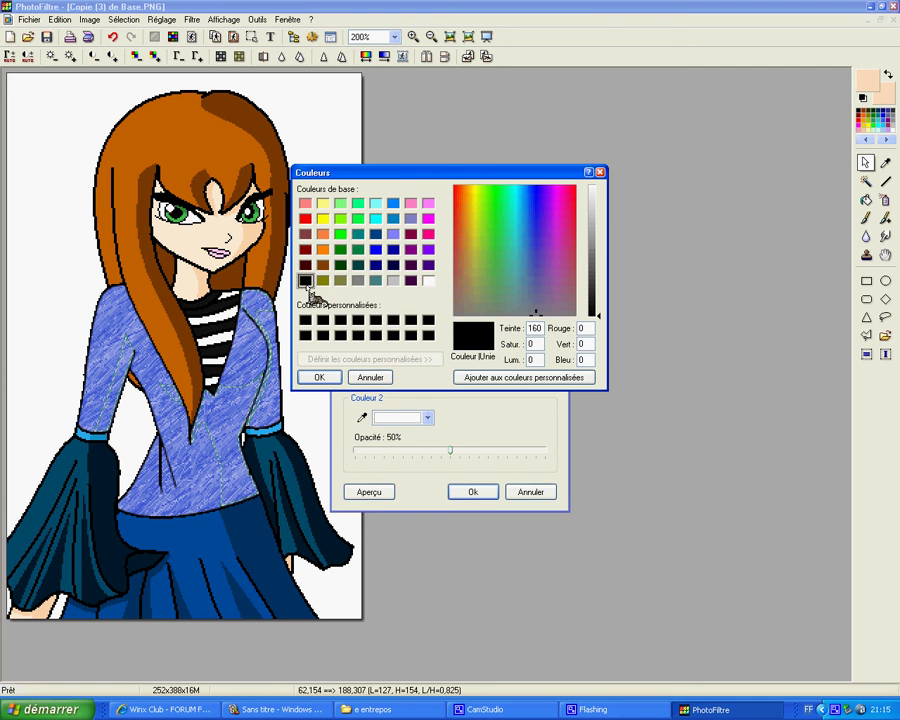
pyautogui.click(319, 377)
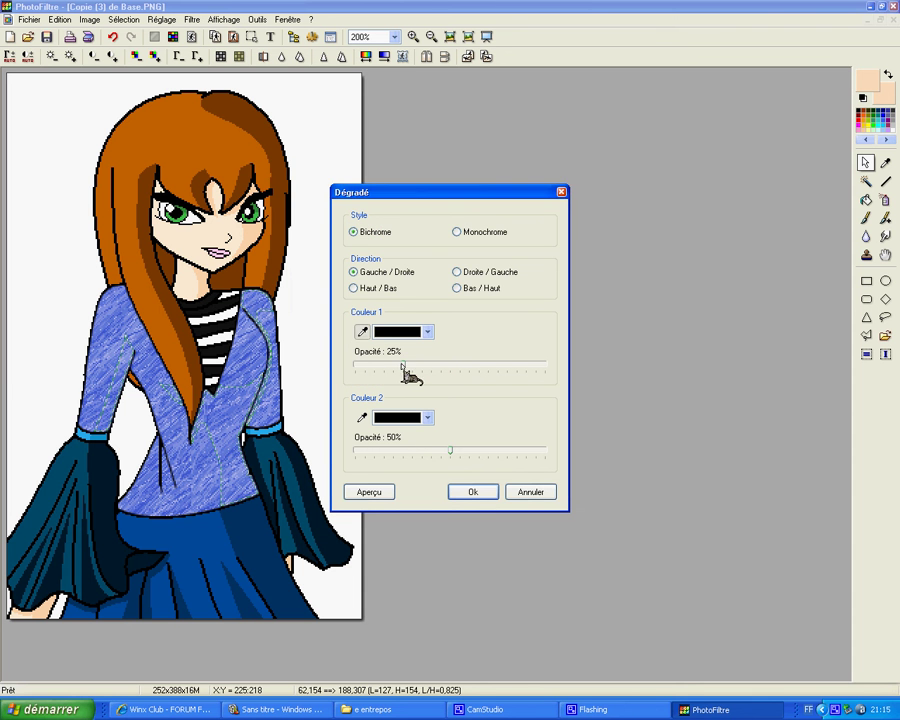
pyautogui.click(407, 451)
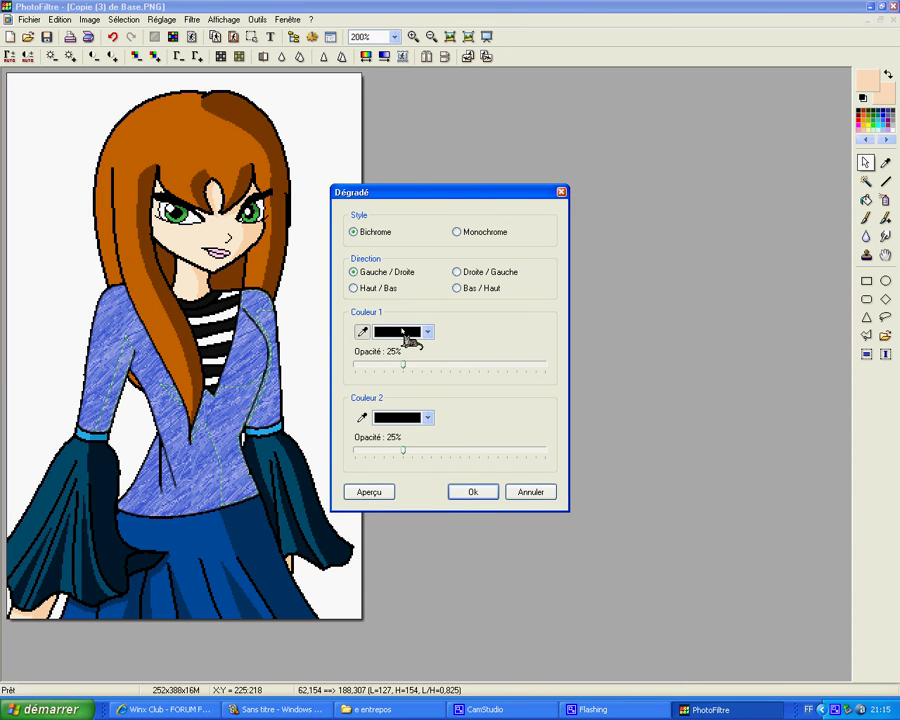
# Set both gradient colours to dark blue (red 0, green 0, blue 128) and preview the effect
pyautogui.click(403, 331)
pyautogui.click(376, 265)
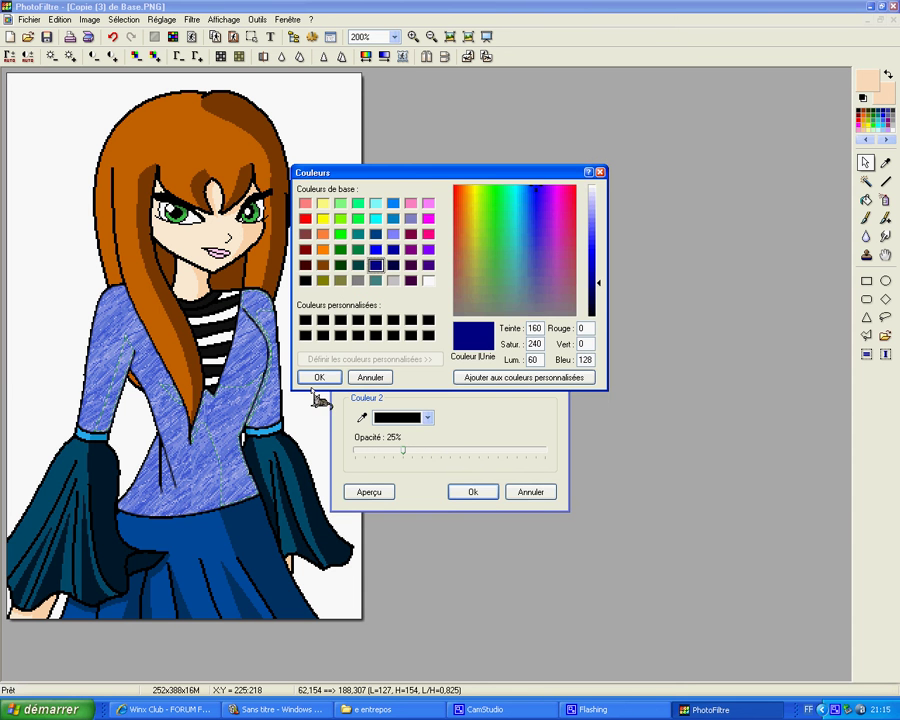
pyautogui.click(319, 377)
pyautogui.click(398, 419)
pyautogui.click(376, 266)
pyautogui.click(314, 379)
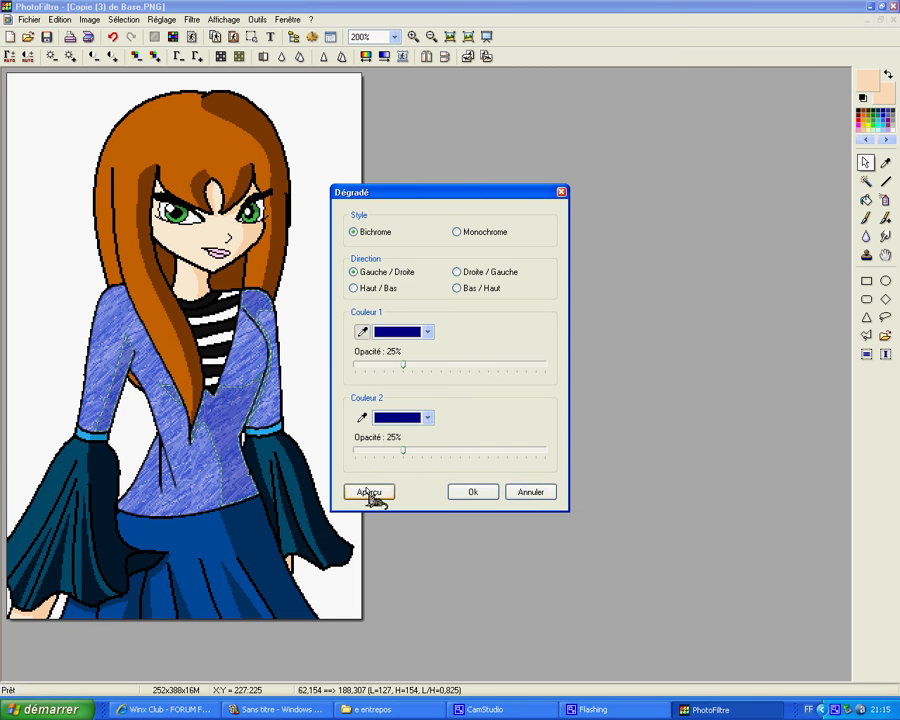
# Raise the opacity of both gradient colours slightly, preview the shading and apply it to the shadow areas
pyautogui.click(422, 452)
pyautogui.click(412, 364)
pyautogui.click(388, 492)
pyautogui.click(459, 494)
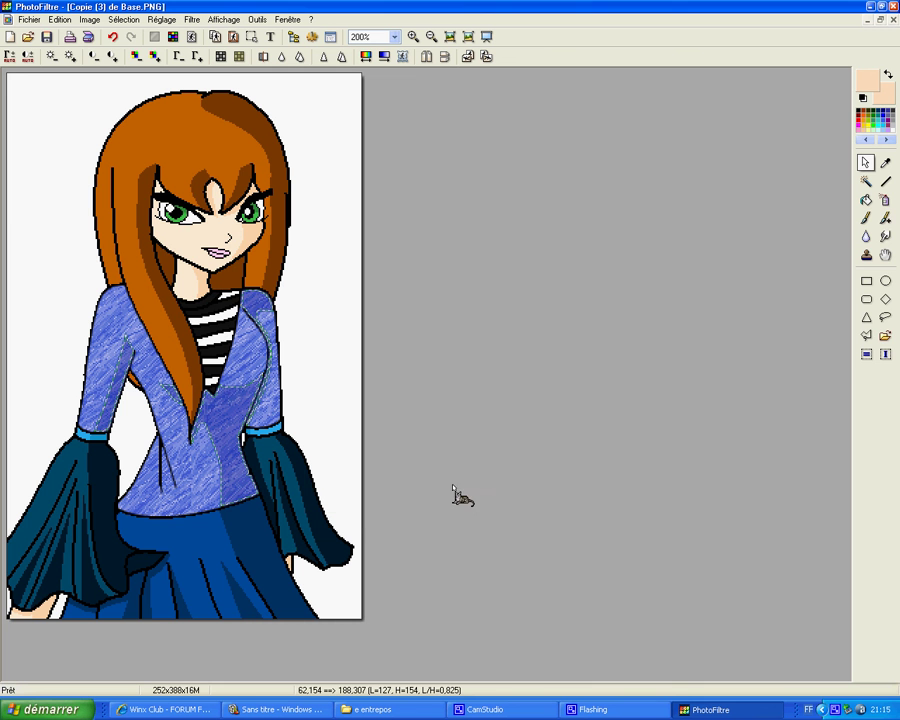
# Select the skirt's lighter blue areas with the Magic Wand and open the pattern file browser of Contour et remplissage
pyautogui.click(885, 182)
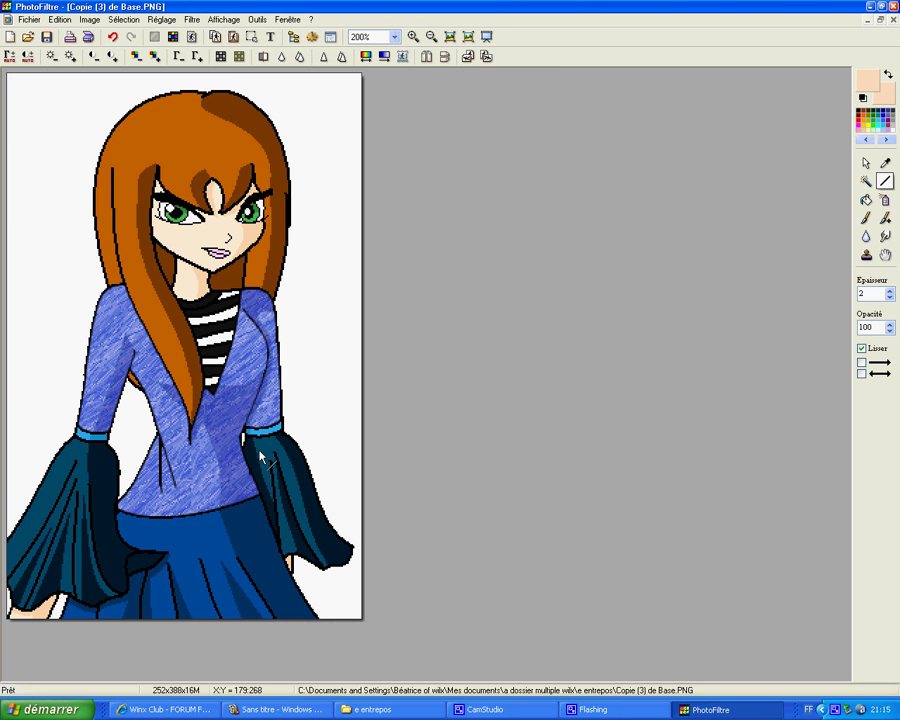
pyautogui.click(866, 182)
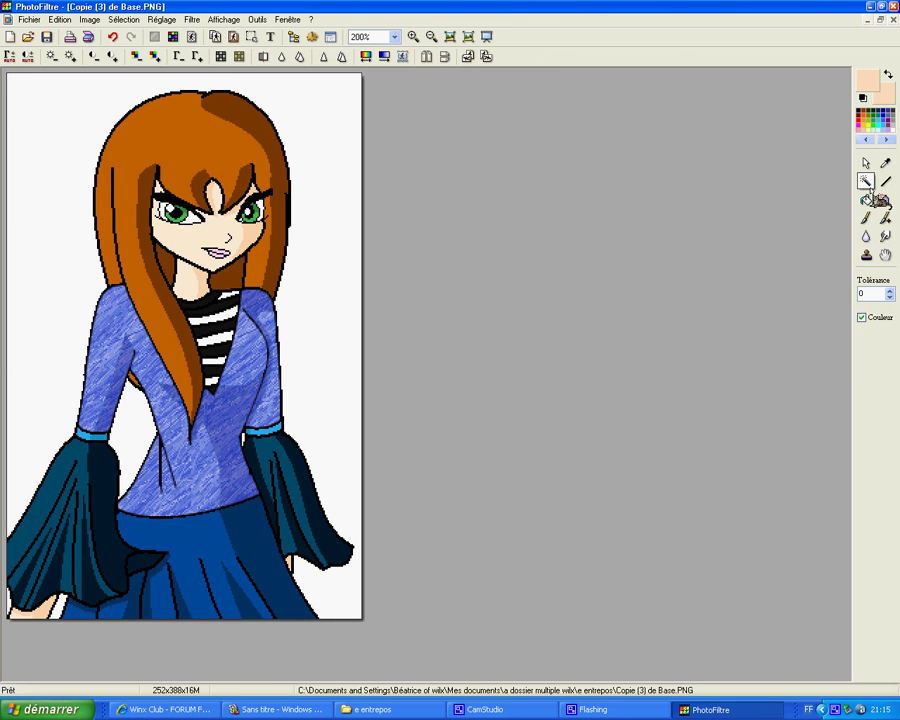
pyautogui.click(185, 538)
pyautogui.rightClick(277, 331)
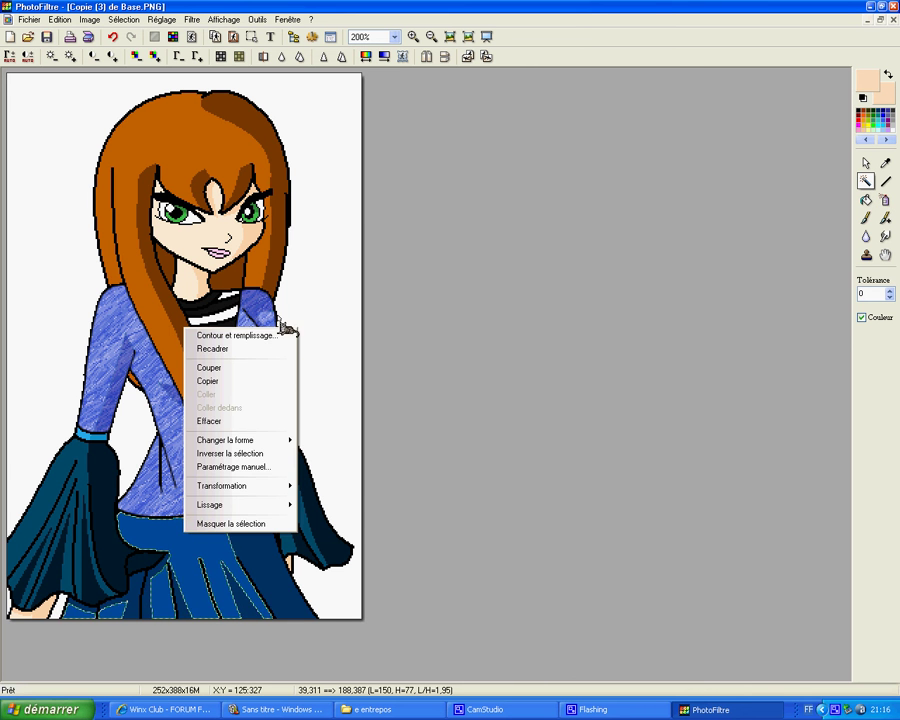
pyautogui.click(281, 334)
pyautogui.click(534, 393)
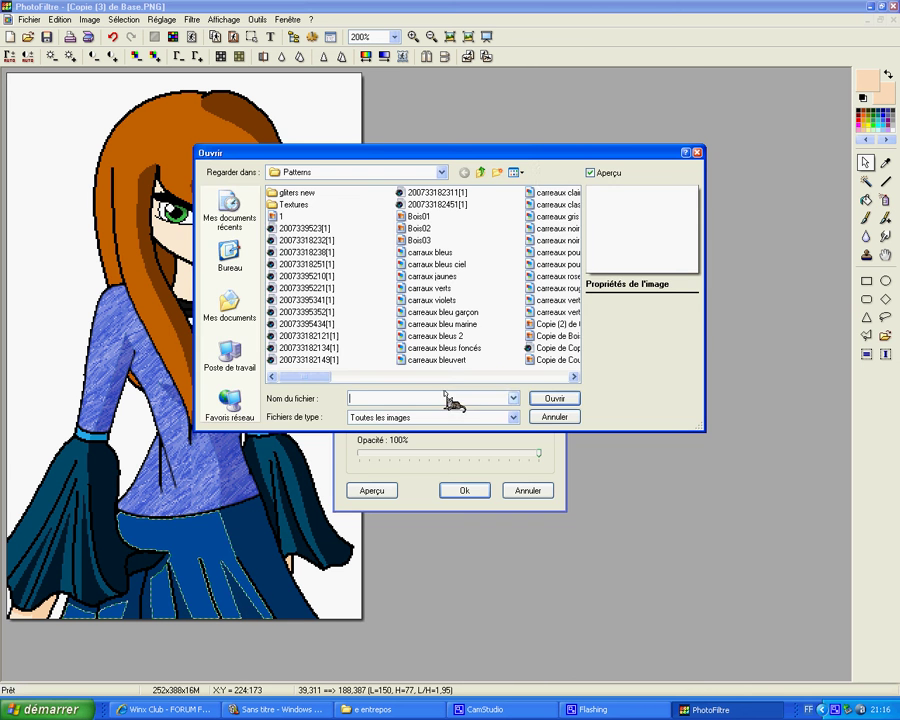
# Choose Rose.PNG from the Textures folder as the fill pattern, preview it and apply it to the selected skirt areas
pyautogui.click(516, 172)
pyautogui.click(528, 186)
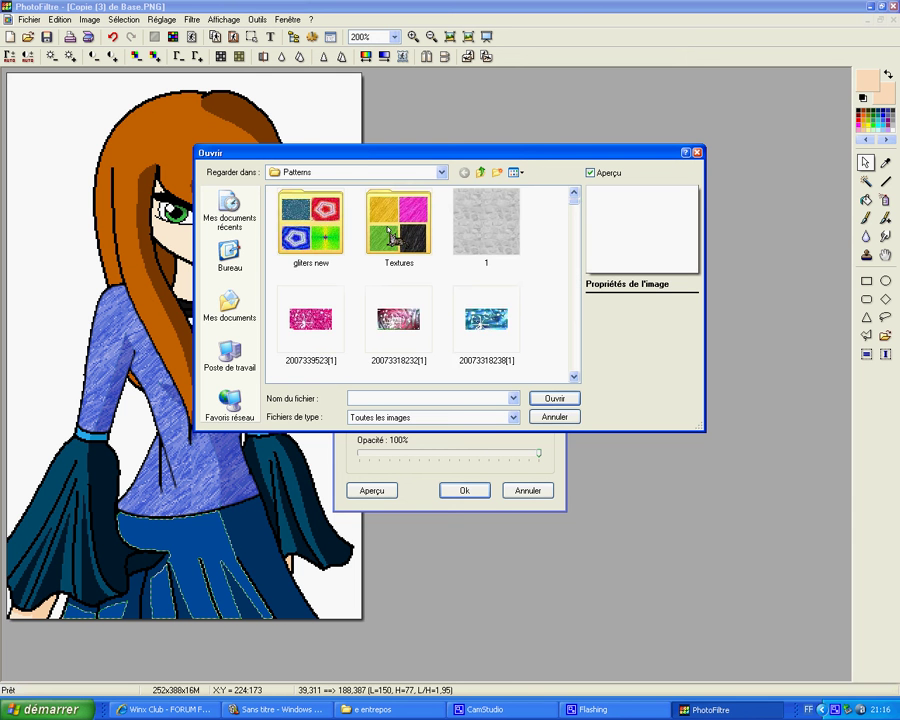
pyautogui.doubleClick(395, 240)
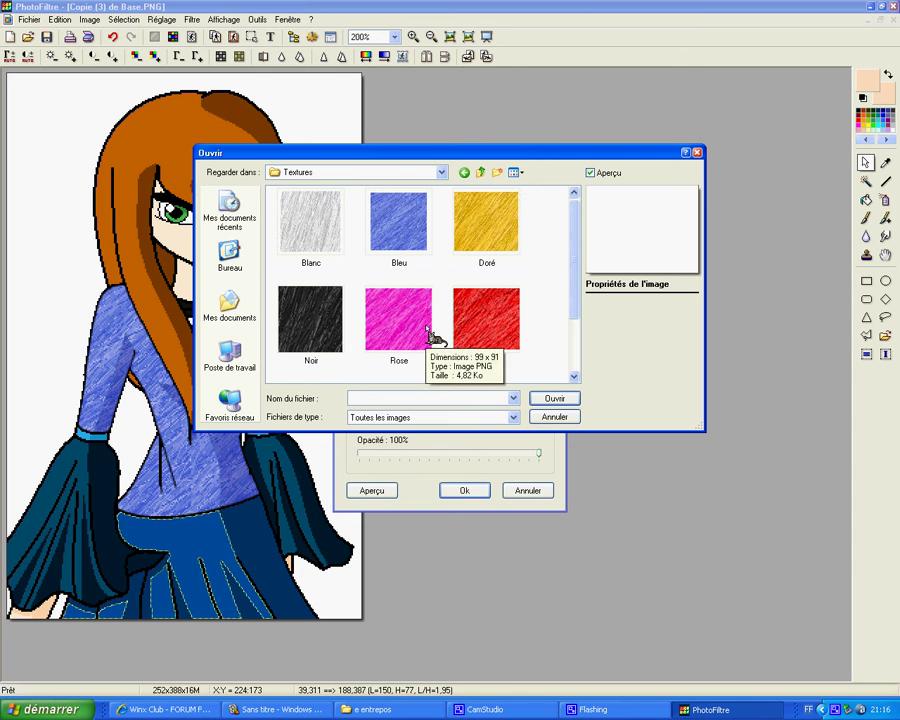
pyautogui.scroll(-2, 432, 338)
pyautogui.click(414, 240)
pyautogui.doubleClick(412, 238)
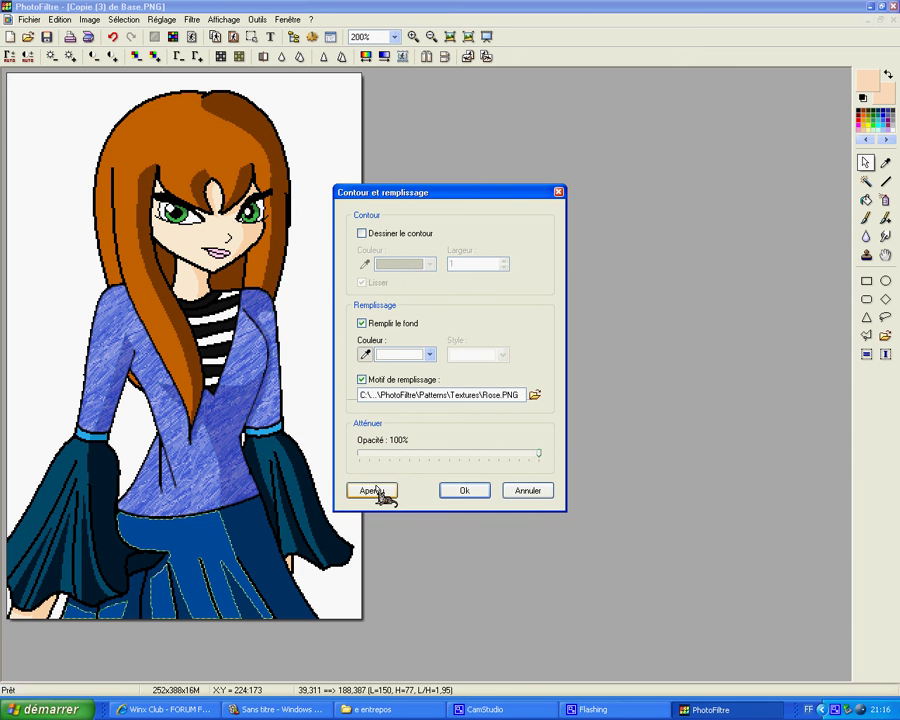
pyautogui.click(372, 490)
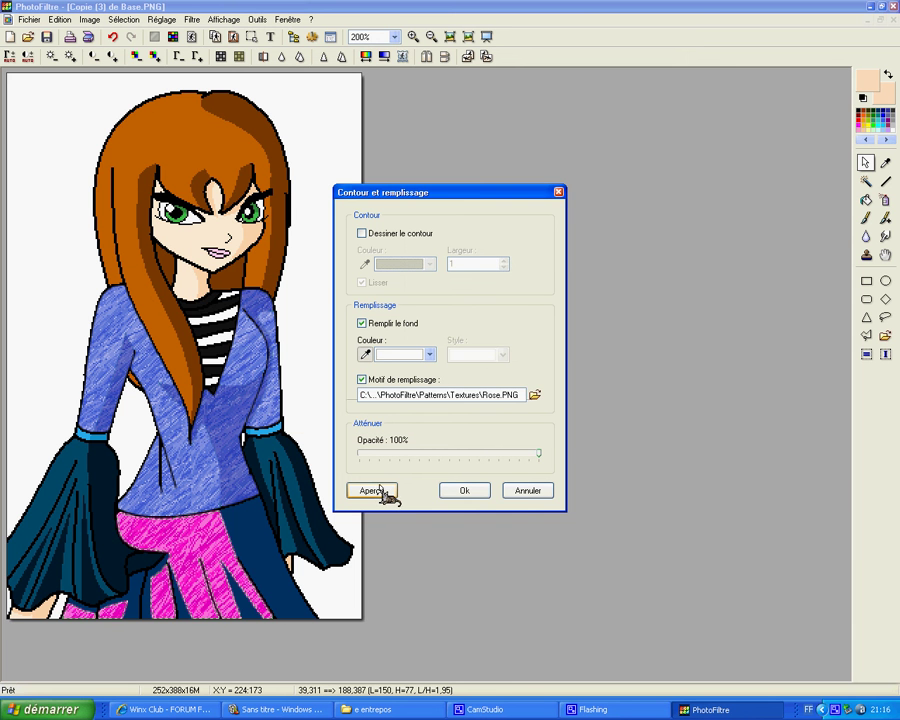
pyautogui.click(468, 491)
# Select the skirt's dark blue shadow areas with the Magic Wand and fill them with the same Rose.PNG pattern
pyautogui.click(866, 181)
pyautogui.moveTo(201, 525); pyautogui.dragTo(326, 518)
pyautogui.click(250, 543)
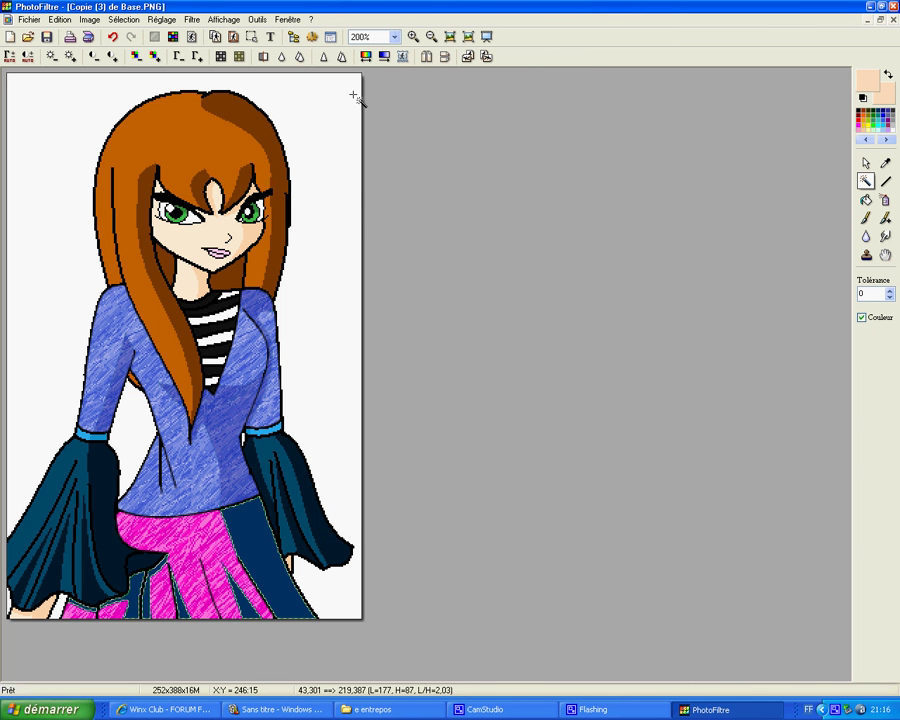
pyautogui.rightClick(237, 519)
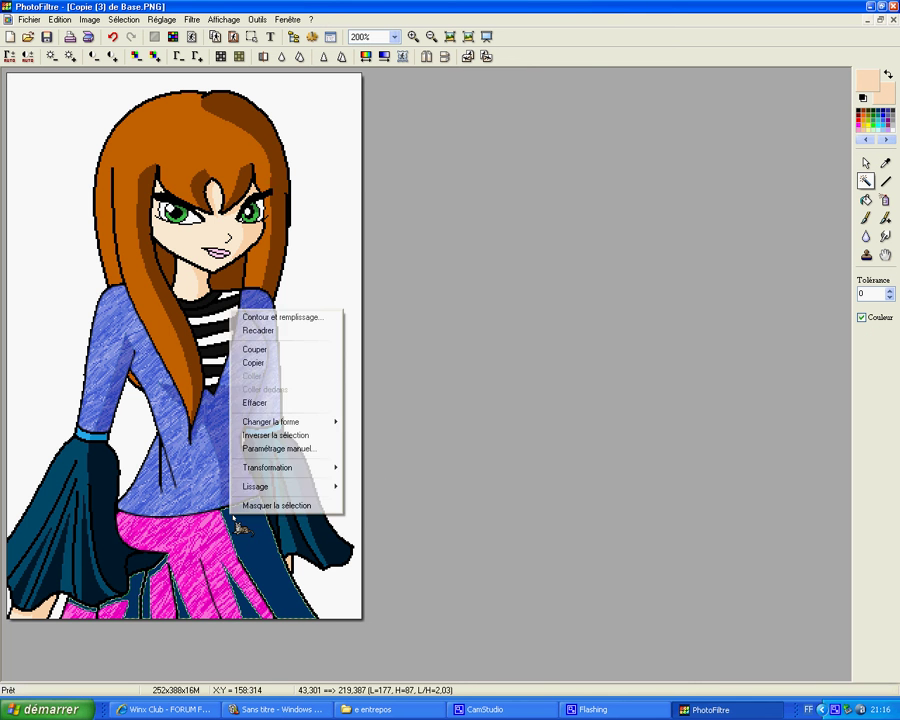
pyautogui.click(280, 318)
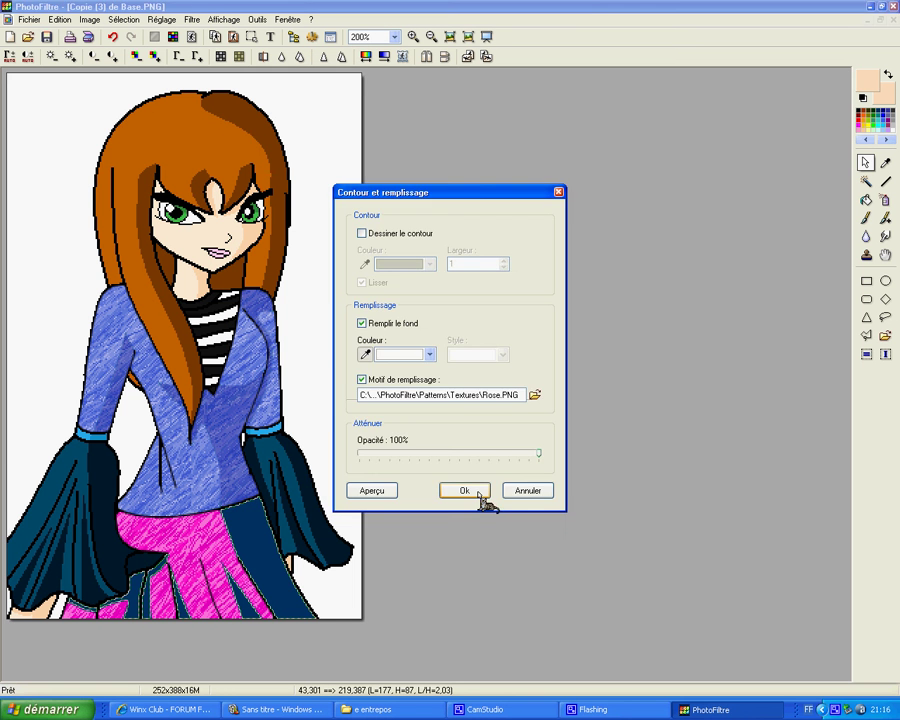
pyautogui.click(484, 496)
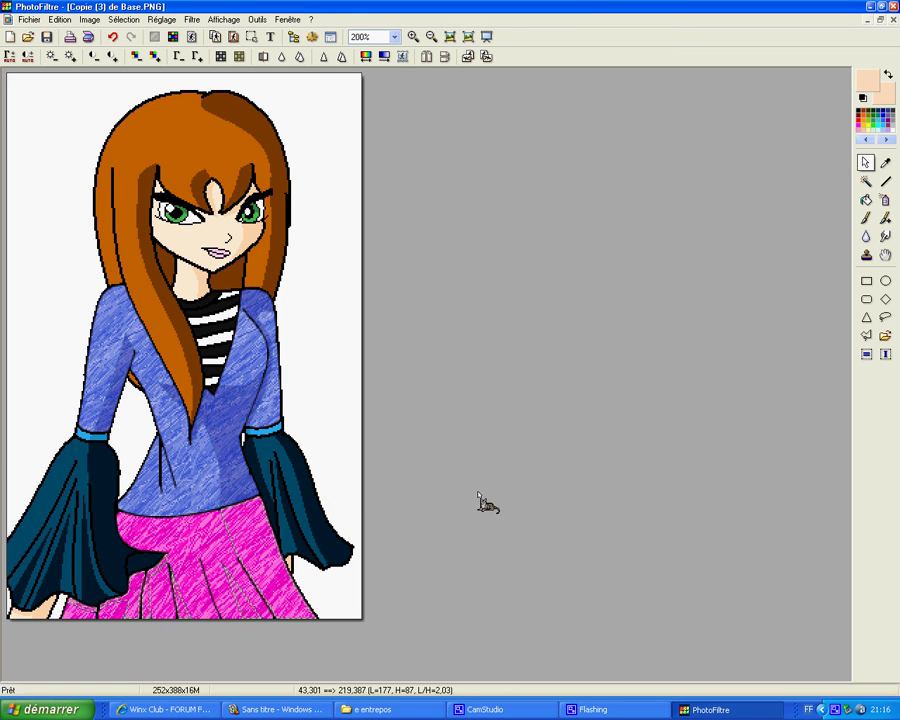
# Start a gradient on the skirt's selected shadow areas and set colour 1 to magenta (red 188, green 5, blue 152)
pyautogui.click(394, 58)
pyautogui.click(415, 333)
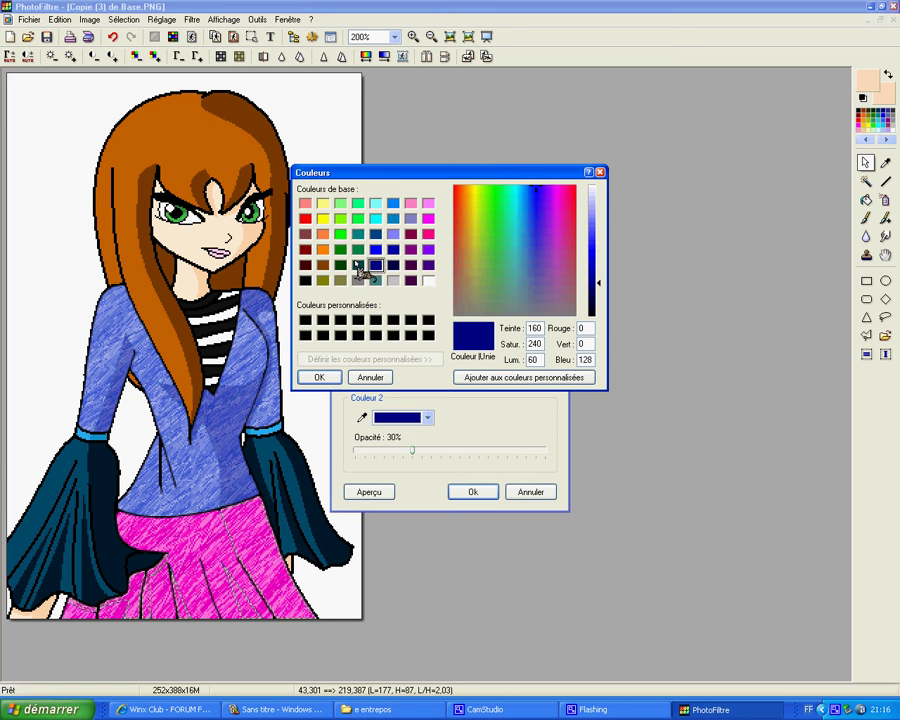
pyautogui.click(428, 218)
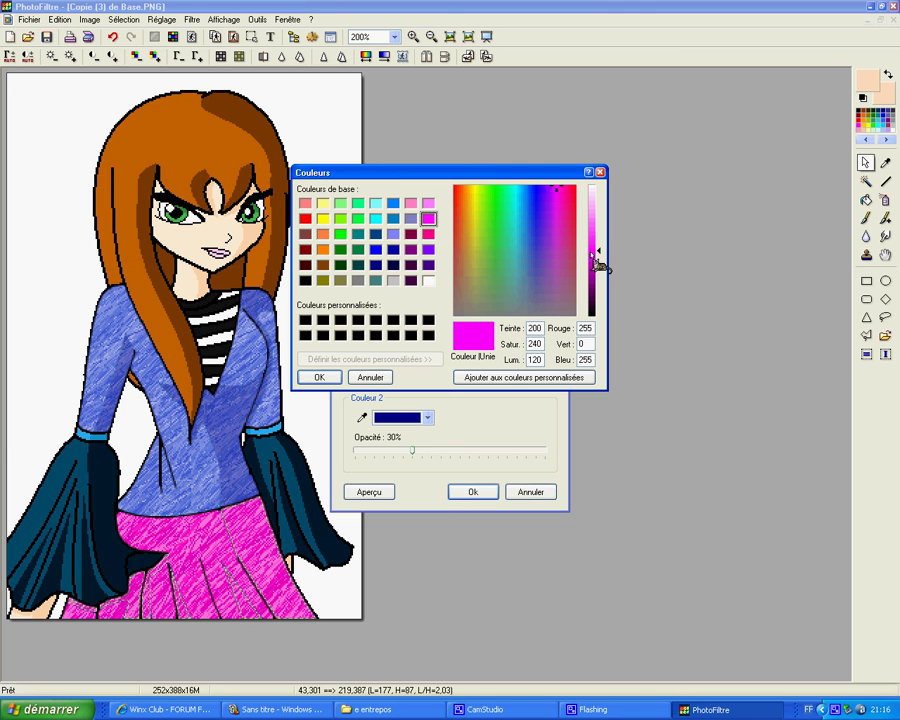
pyautogui.click(368, 378)
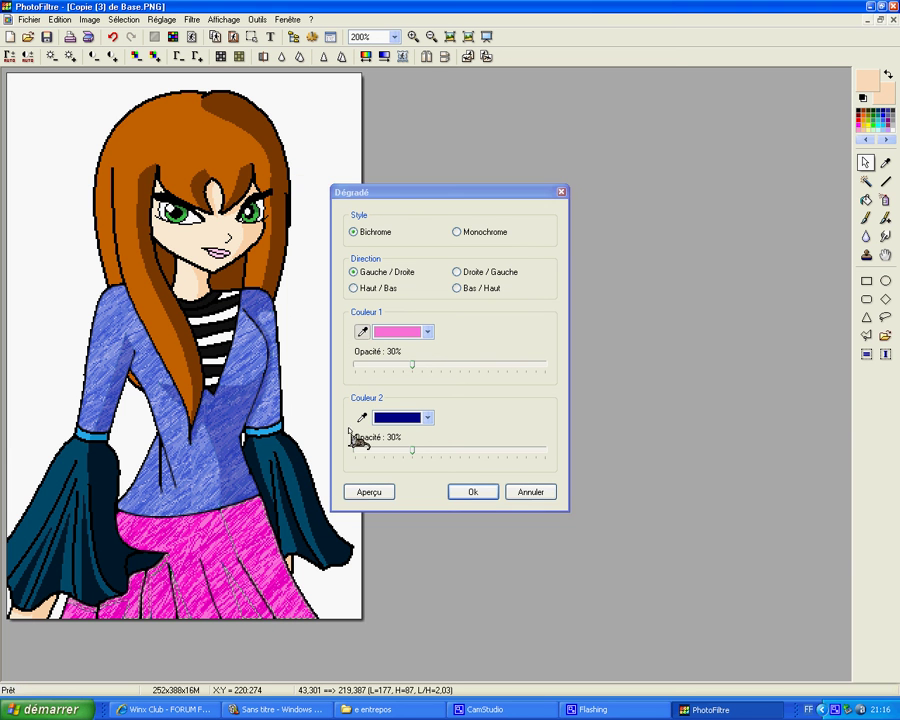
pyautogui.click(410, 335)
pyautogui.moveTo(606, 230); pyautogui.dragTo(602, 268)
pyautogui.click(314, 378)
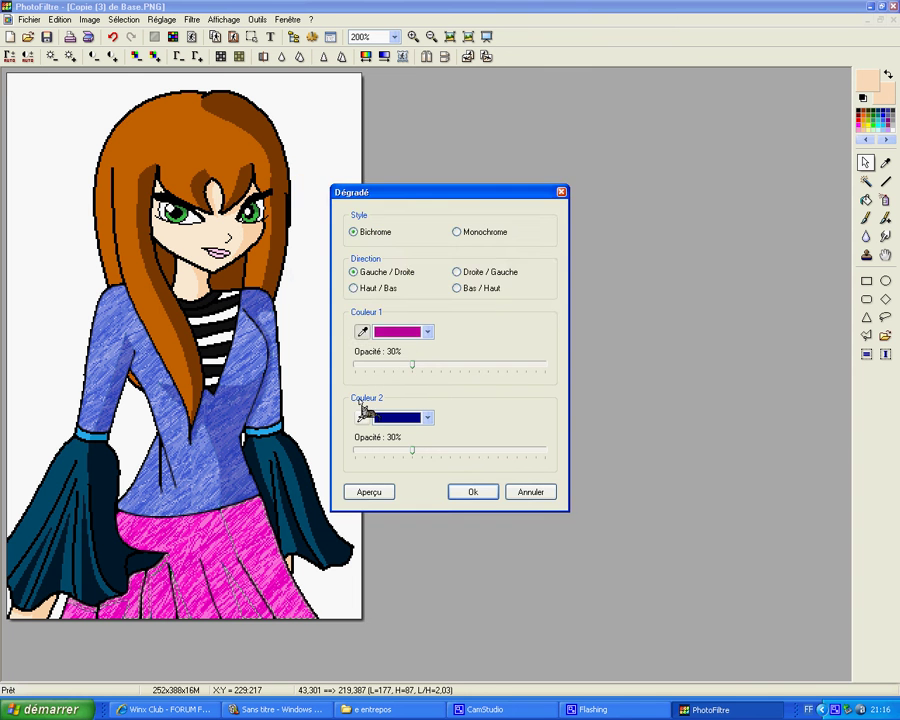
# Add the magenta of colour 1 to the custom colours and use it for gradient colour 2
pyautogui.click(410, 335)
pyautogui.click(486, 378)
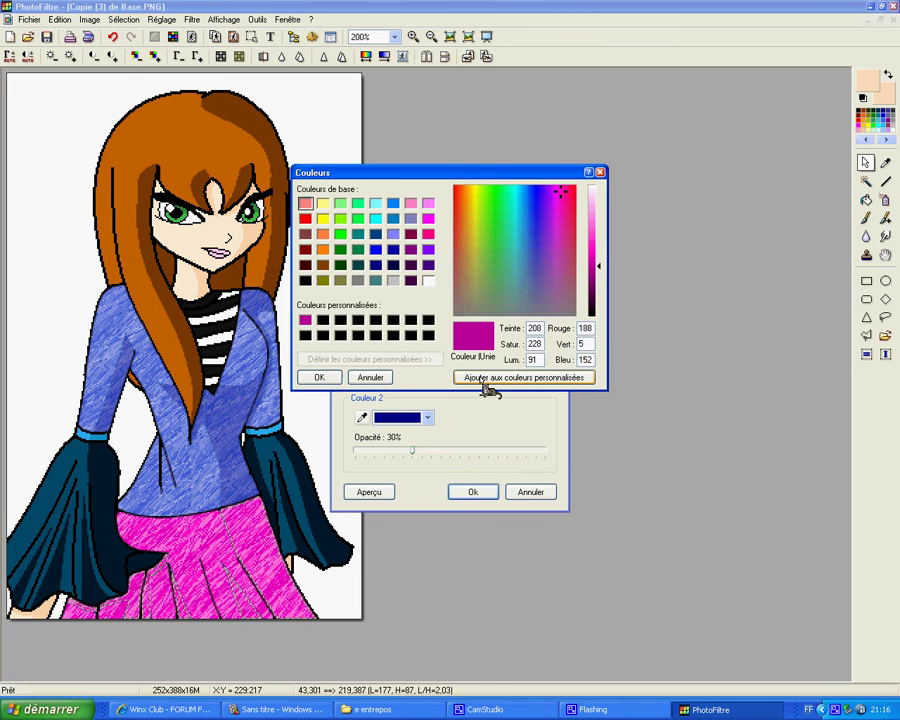
pyautogui.click(330, 377)
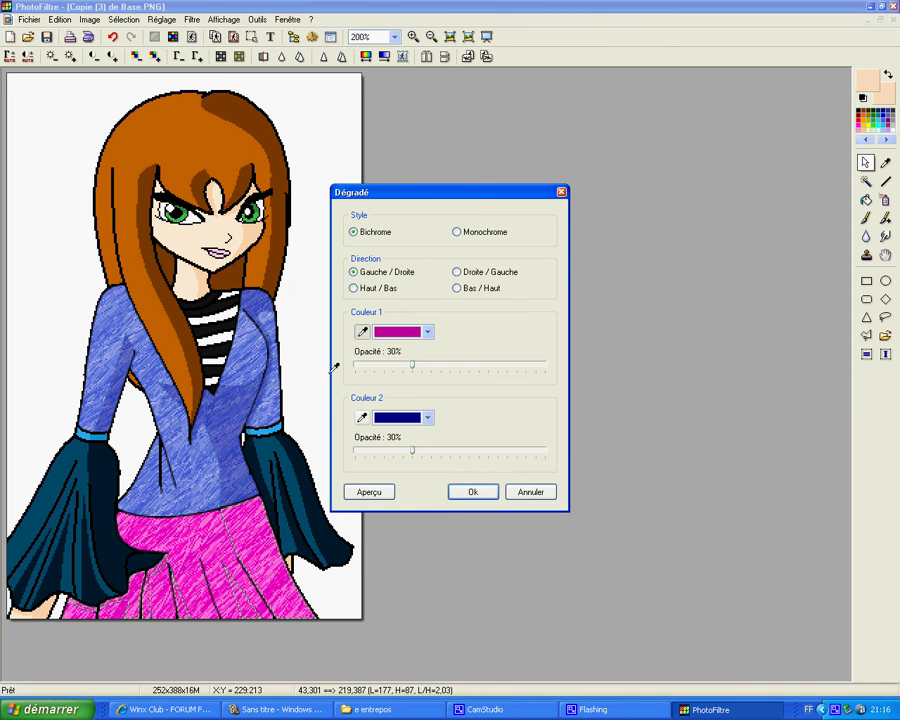
pyautogui.click(386, 424)
pyautogui.click(303, 316)
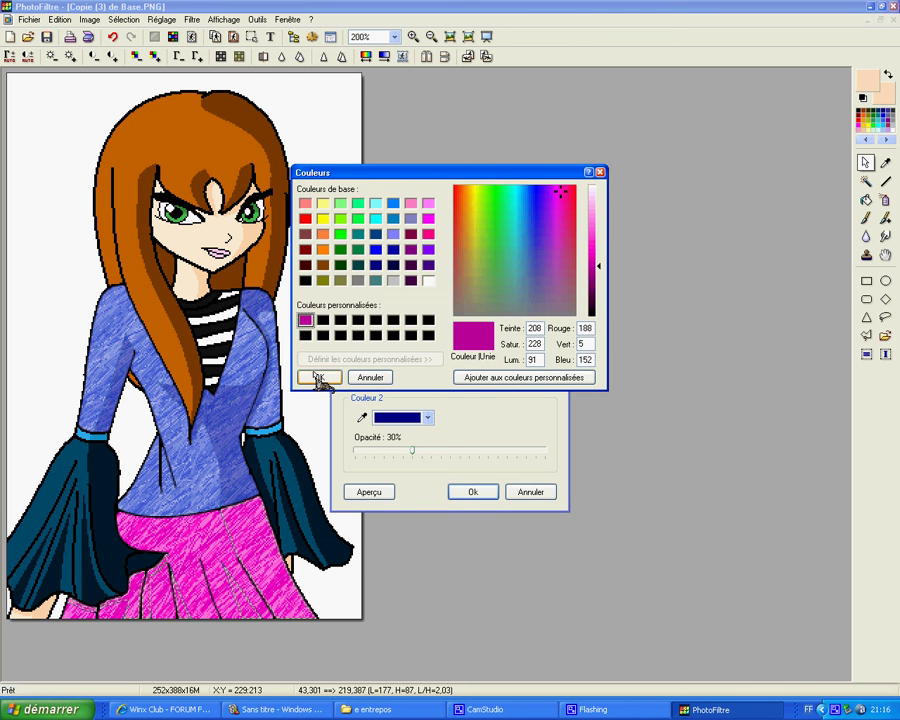
pyautogui.click(314, 377)
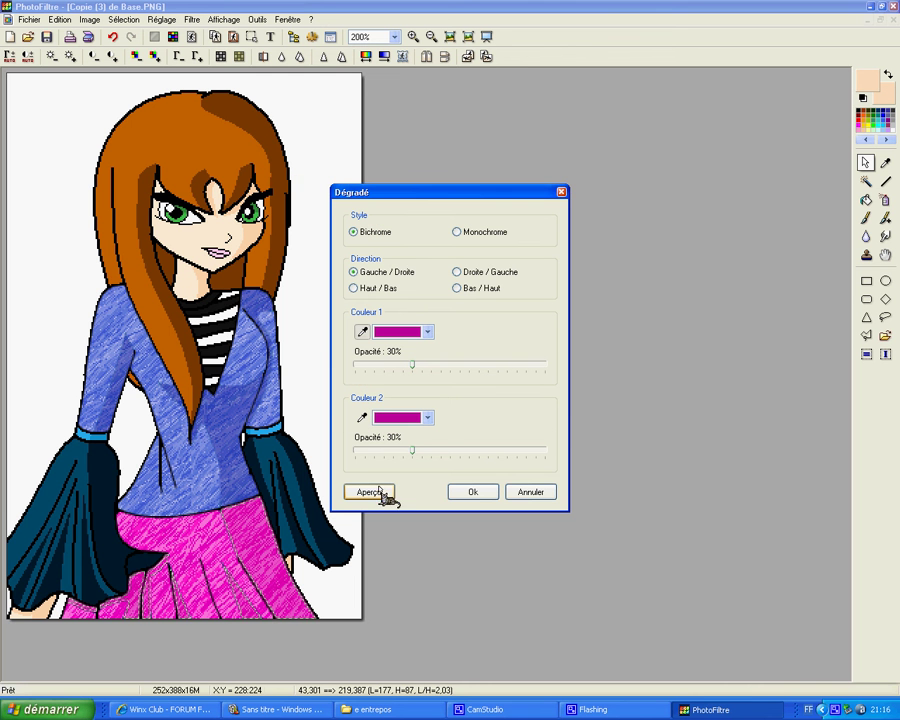
# Darken both gradient colours to deep purple (red 100, green 2, blue 81), preview the shading and apply it to the skirt's shadows
pyautogui.click(398, 334)
pyautogui.moveTo(597, 287)
pyautogui.mouseDown()
pyautogui.moveTo(596, 304)
pyautogui.moveTo(605, 298)
pyautogui.mouseUp()
pyautogui.click(319, 377)
pyautogui.click(388, 416)
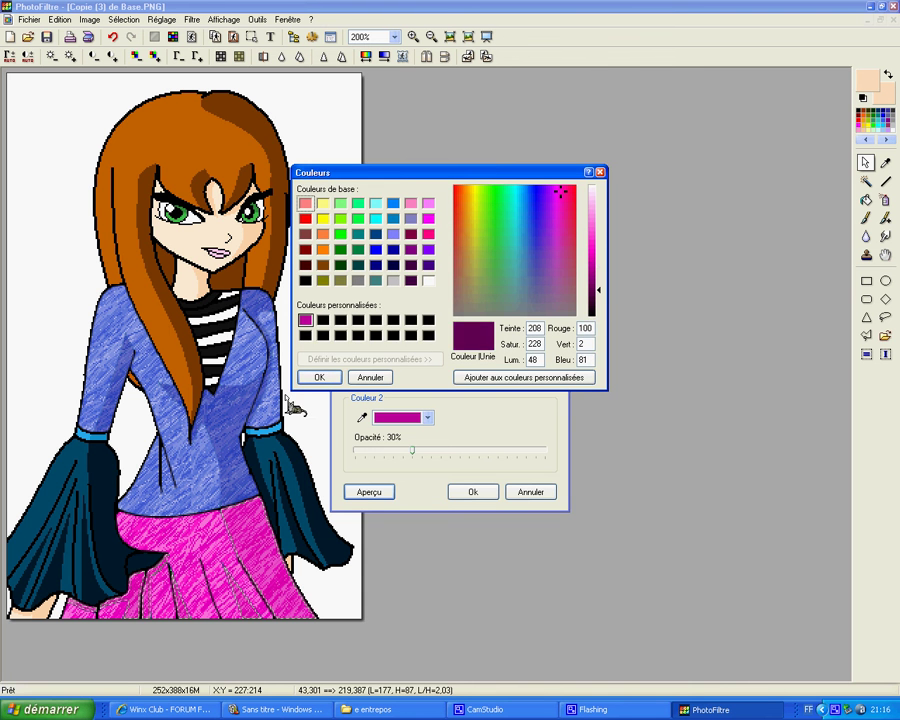
pyautogui.click(319, 377)
pyautogui.click(378, 488)
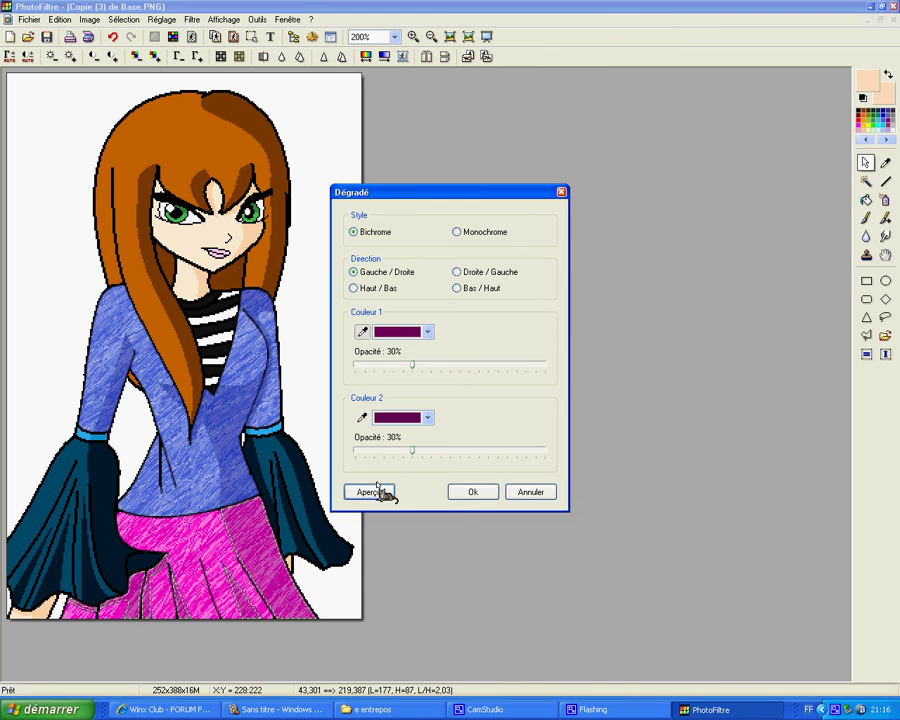
pyautogui.click(484, 503)
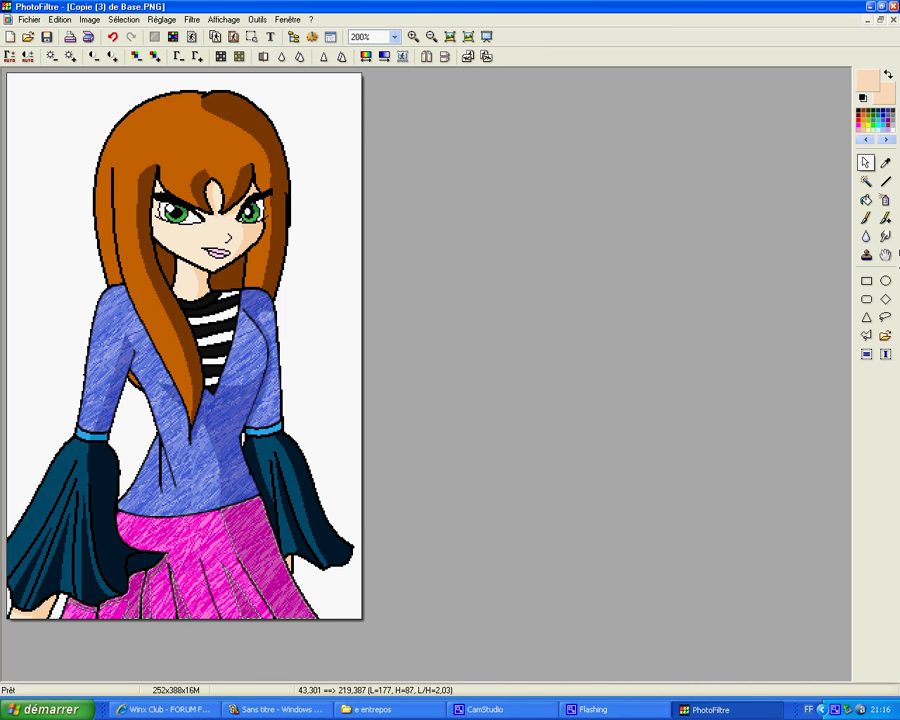
pyautogui.click(885, 181)
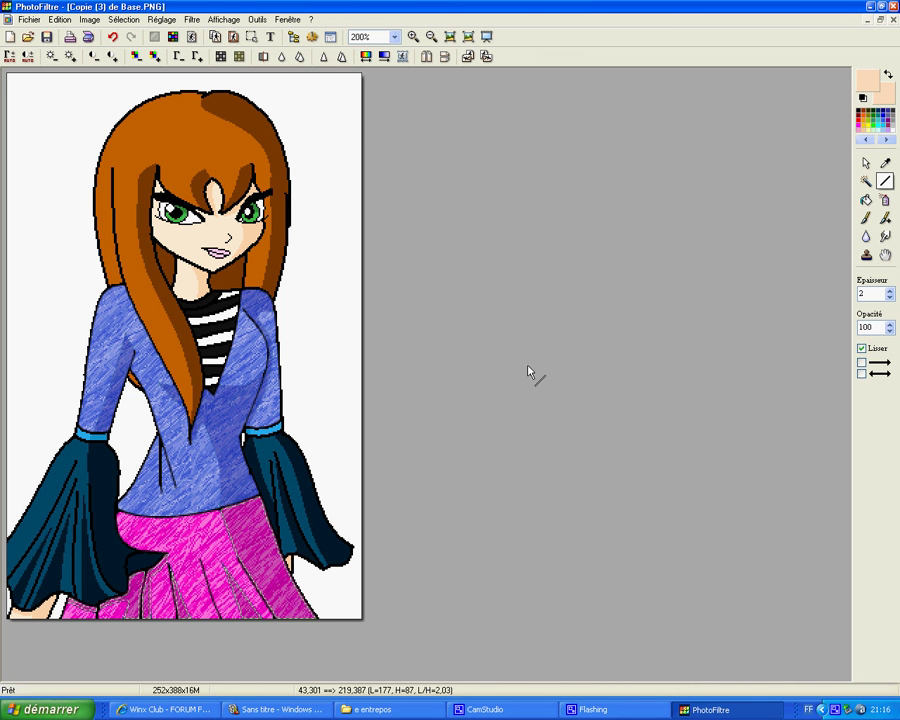
# Select the lighter teal areas of the flared sleeves with the Magic Wand and fill them with the Rose.PNG pattern
pyautogui.click(866, 181)
pyautogui.click(68, 470)
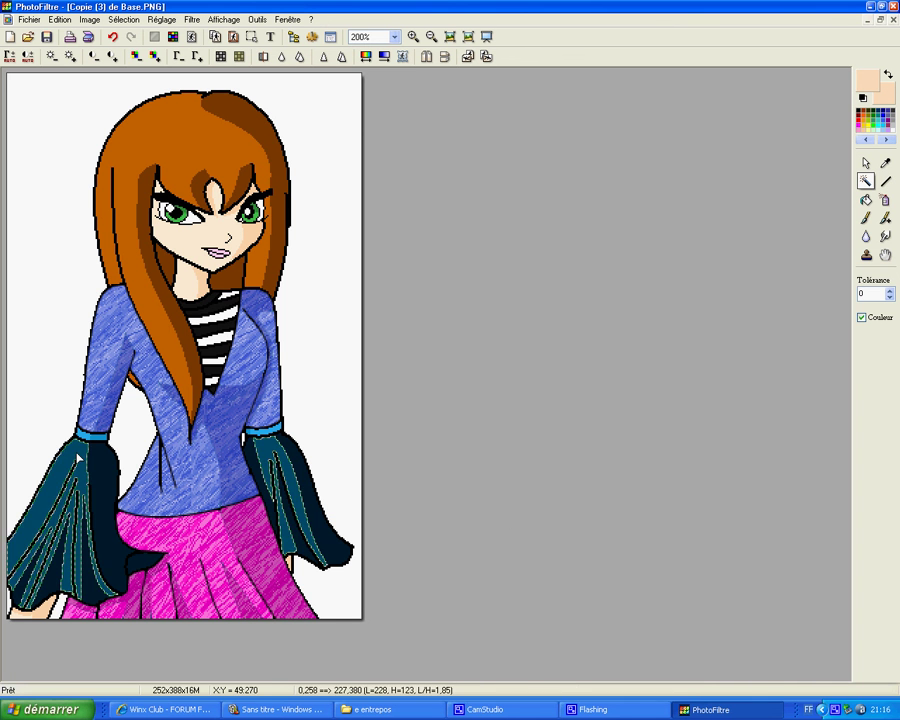
pyautogui.rightClick(77, 455)
pyautogui.click(115, 461)
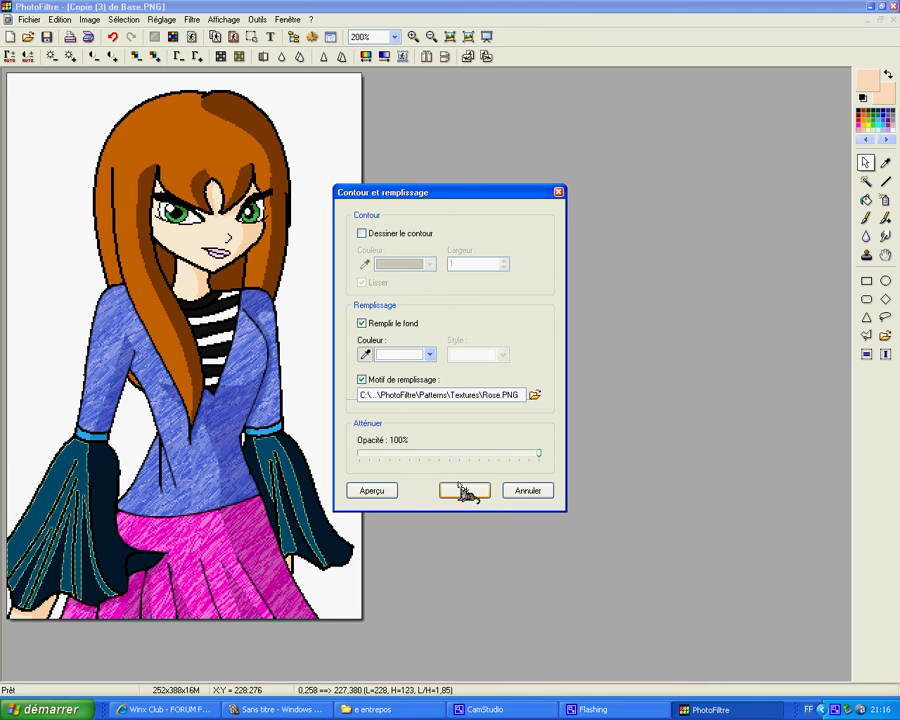
pyautogui.click(464, 490)
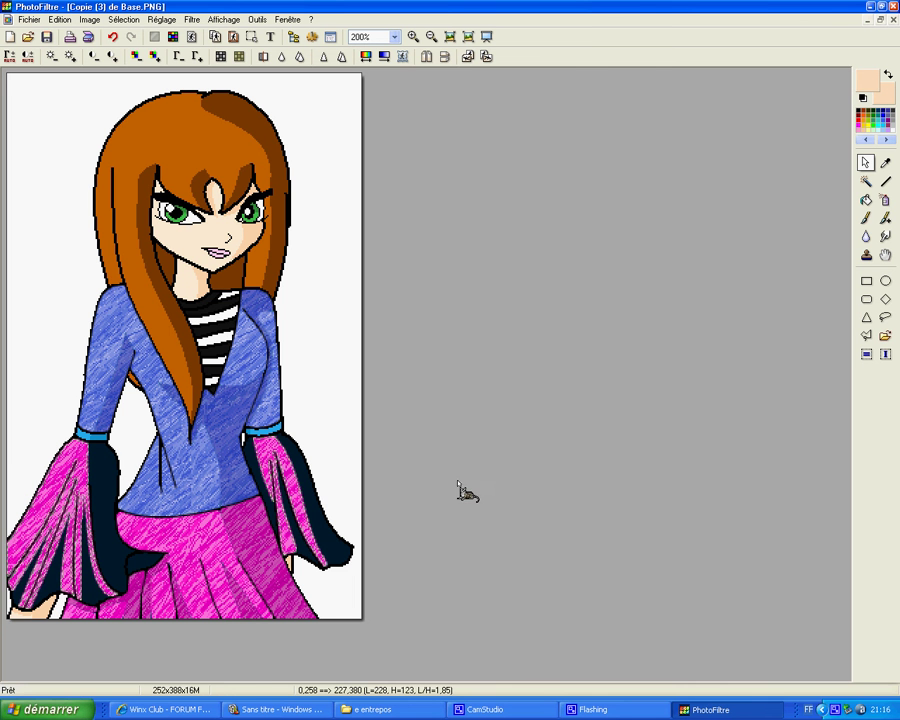
# Select the dark shadow areas of the flared sleeves with the Magic Wand and fill them with the Rose.PNG pattern
pyautogui.click(866, 181)
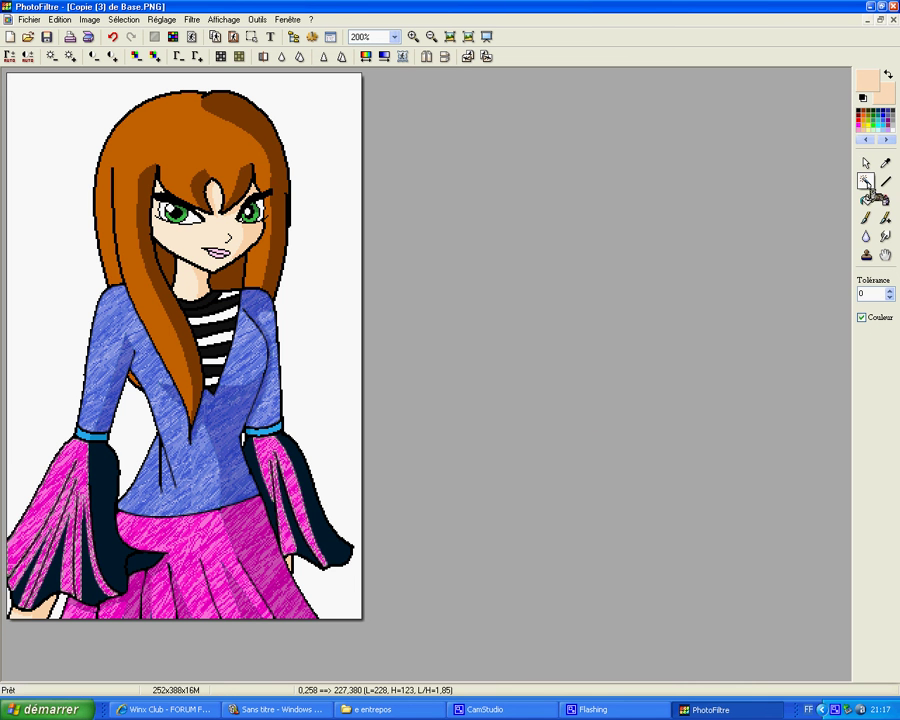
pyautogui.click(110, 481)
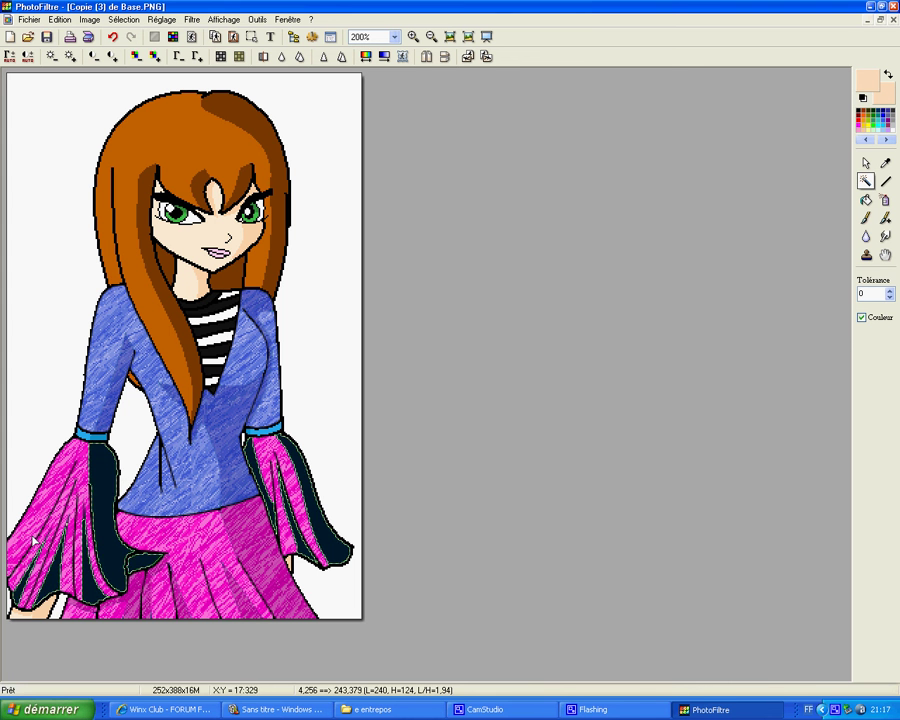
pyautogui.rightClick(98, 486)
pyautogui.click(120, 491)
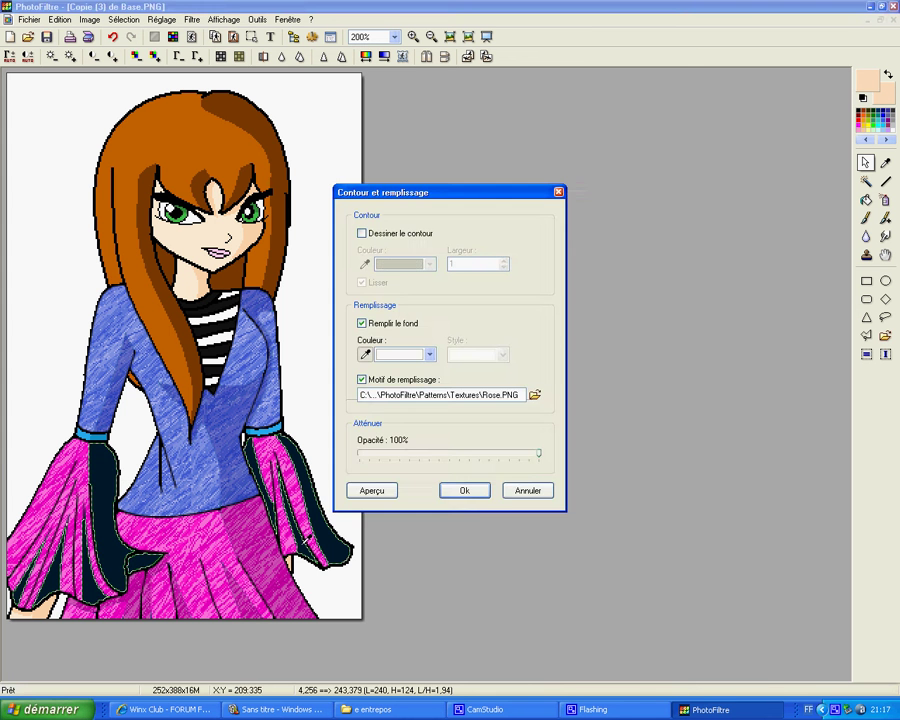
pyautogui.click(463, 488)
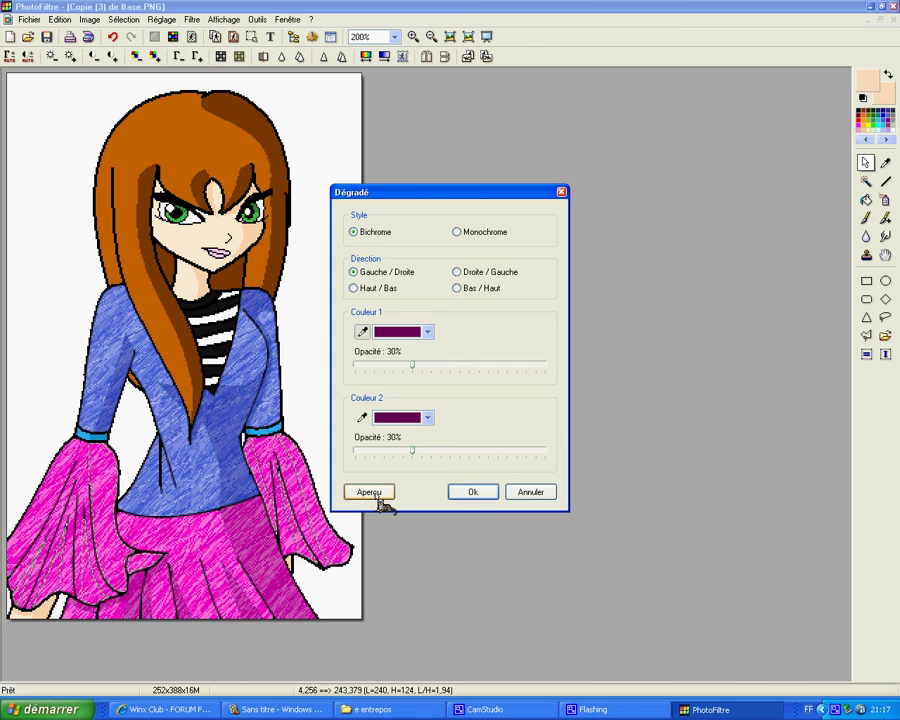
# Shade the sleeves' shadow areas with the same deep purple two-colour gradient at 30% opacity and clear the selection
pyautogui.click(473, 492)
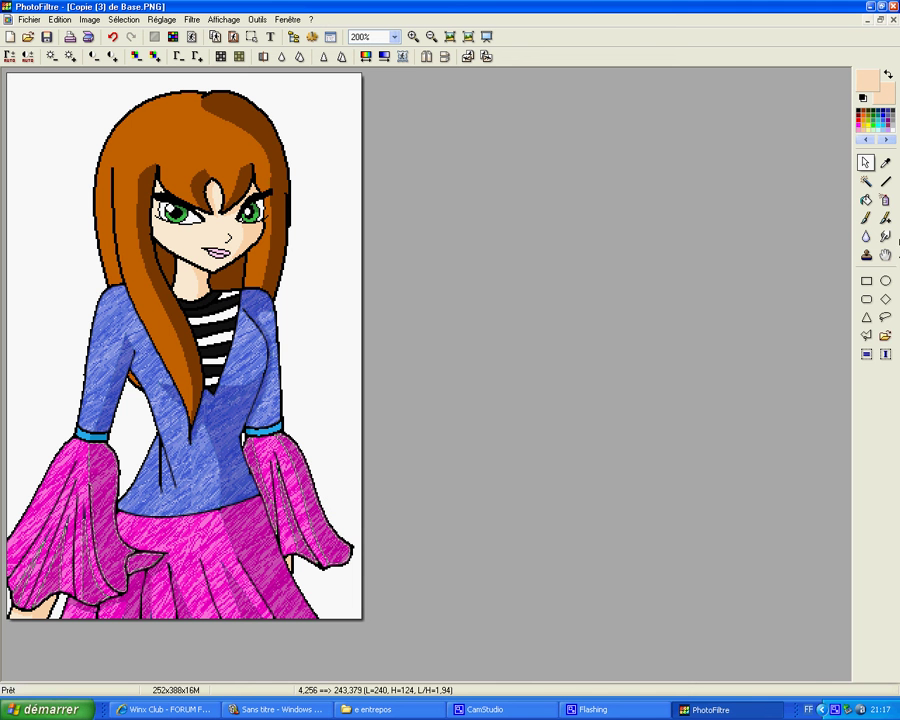
pyautogui.click(885, 181)
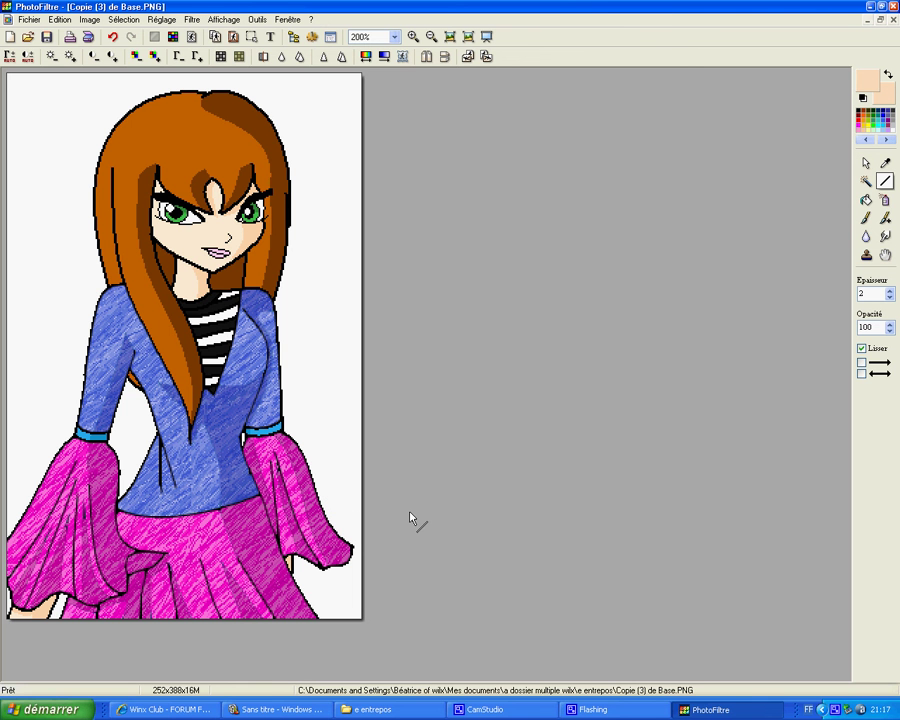
pyautogui.scroll(1, 395, 520)
pyautogui.scroll(-1, 413, 518)
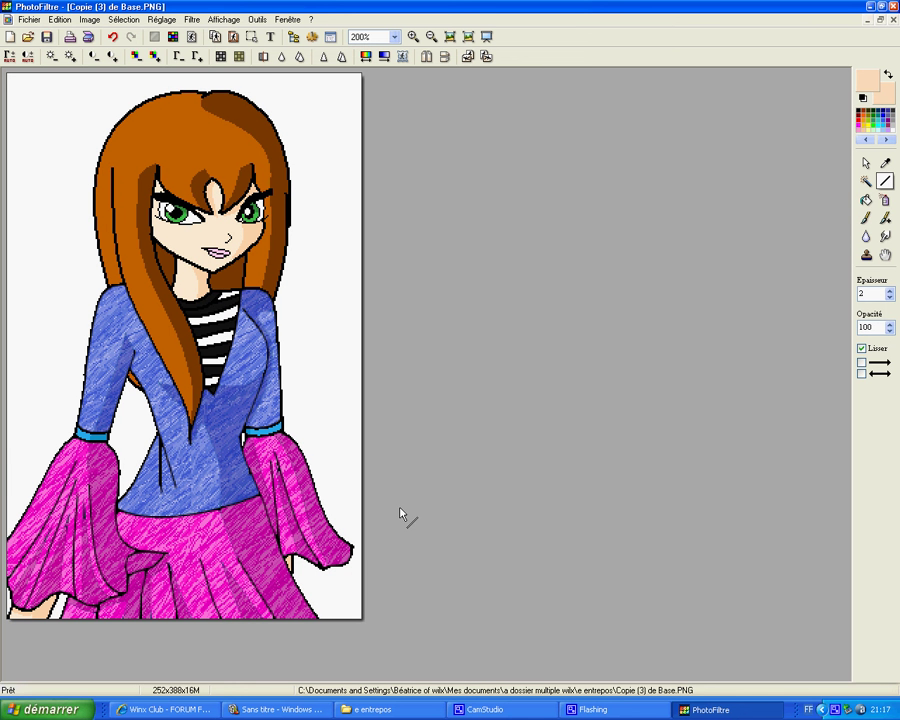